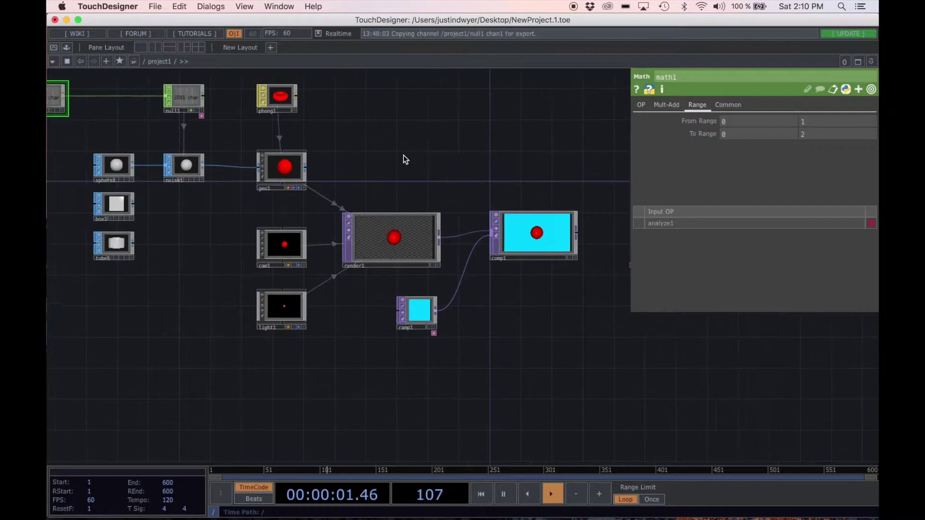
Step: Examine the operator network from the audio input chain through the geometry and render to the comp1 output
left_click_drag(428, 162, 466, 172)
middle_click_drag(466, 172, 451, 172)
scroll(332, 167, "up", 2)
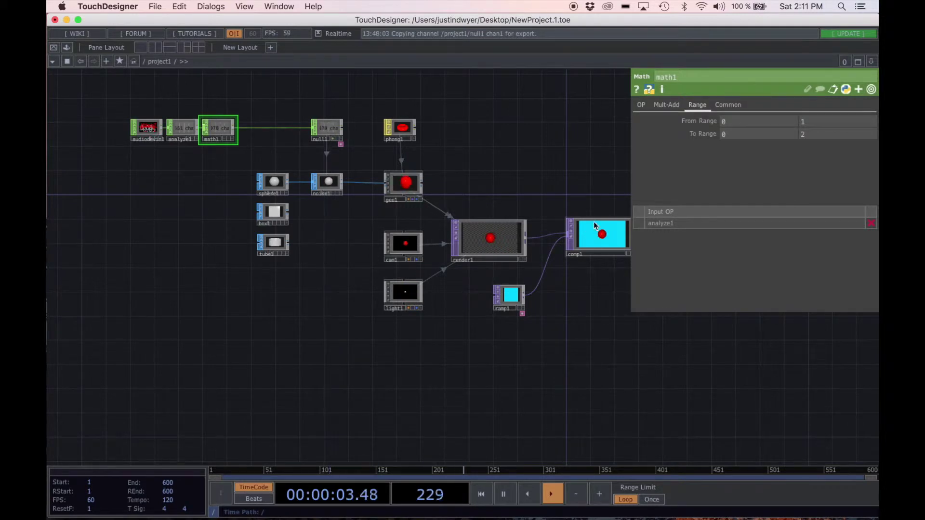
scroll(571, 187, "up", 8)
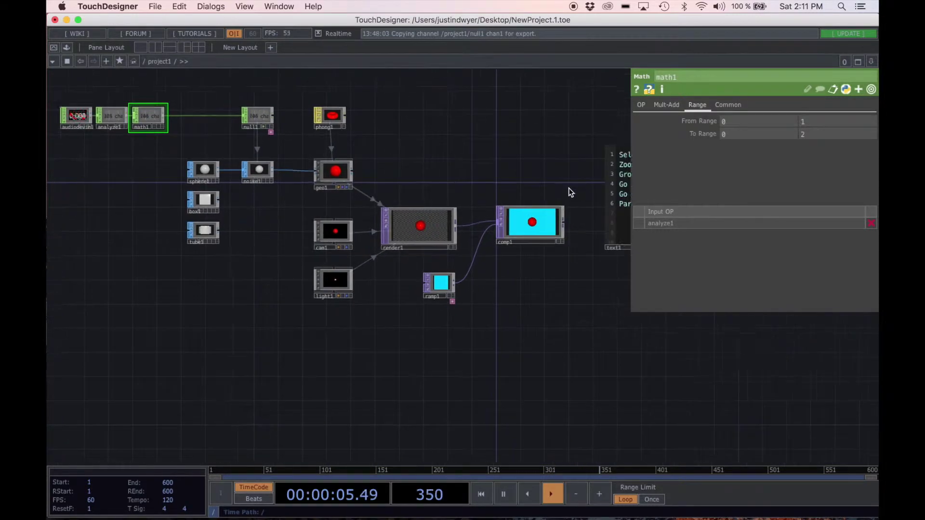
left_click_drag(470, 195, 502, 190)
scroll(502, 190, "up", 2)
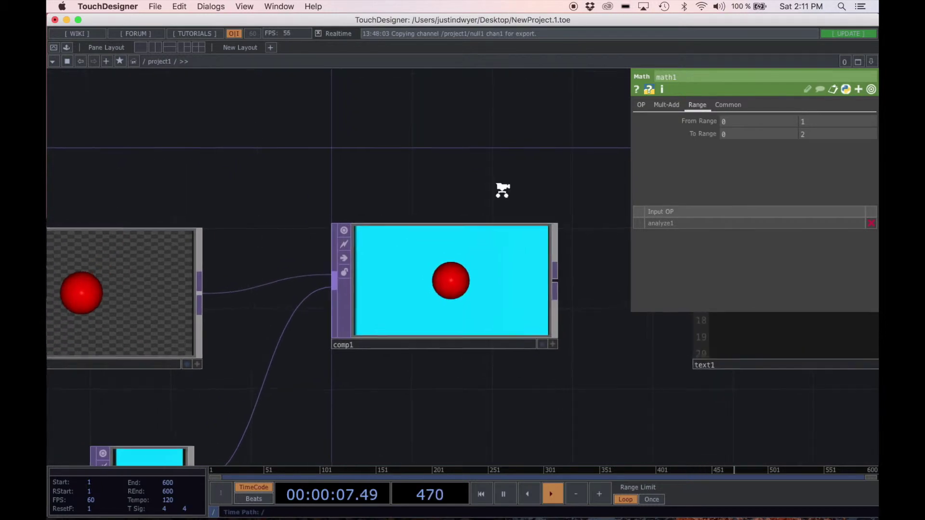
scroll(434, 193, "down", 3)
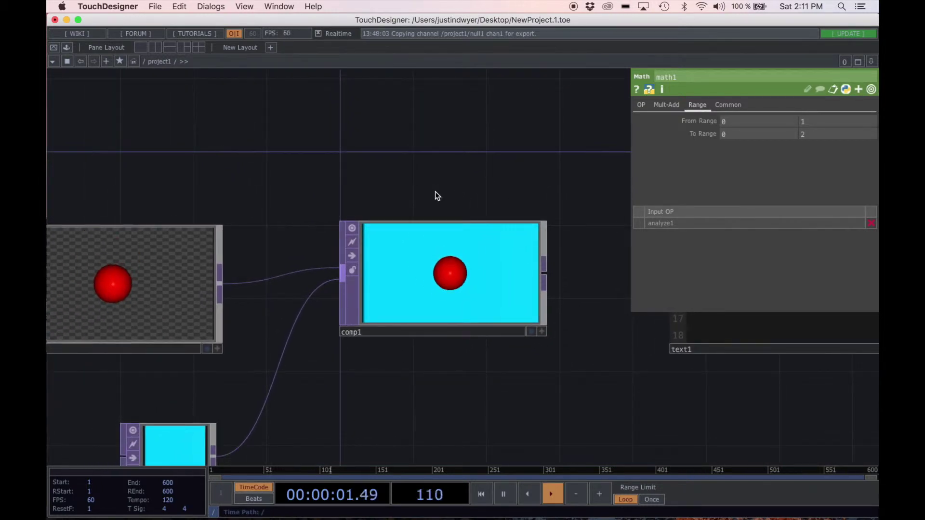
left_click_drag(353, 188, 471, 207)
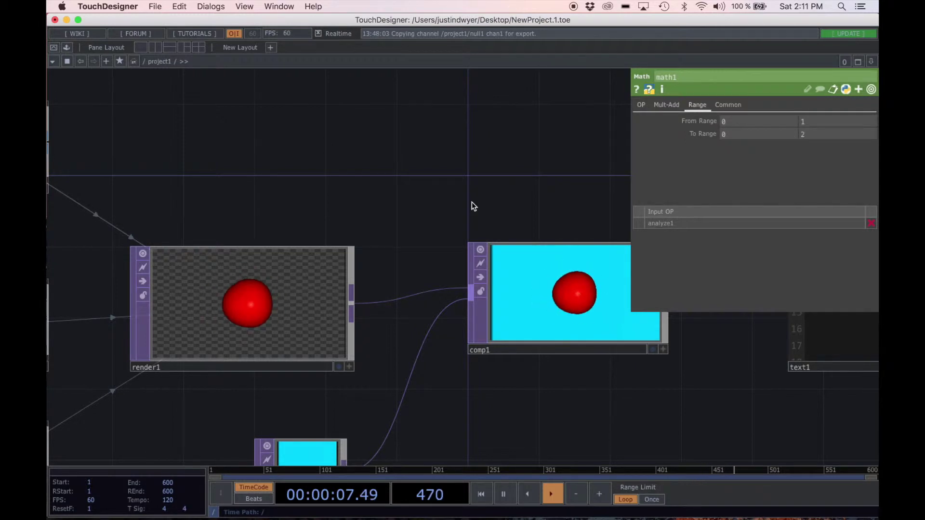
scroll(366, 203, "down", 1)
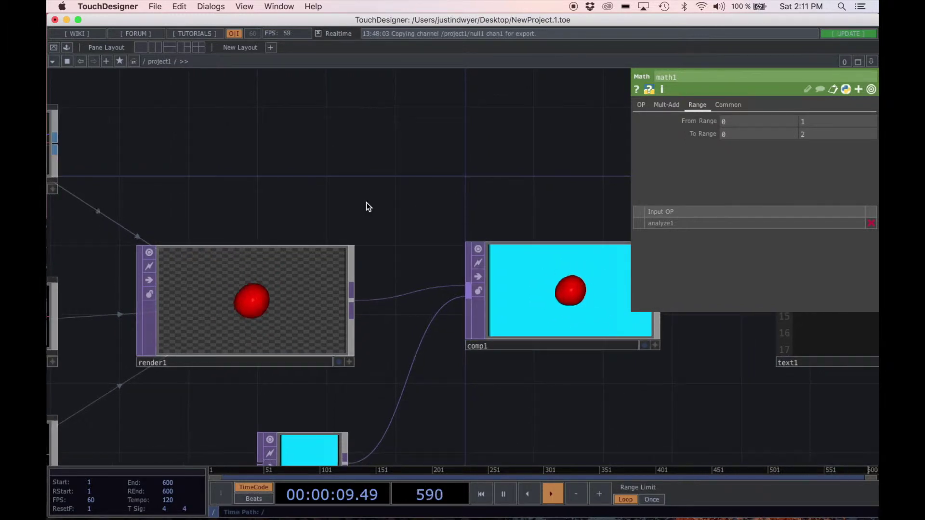
key("h")
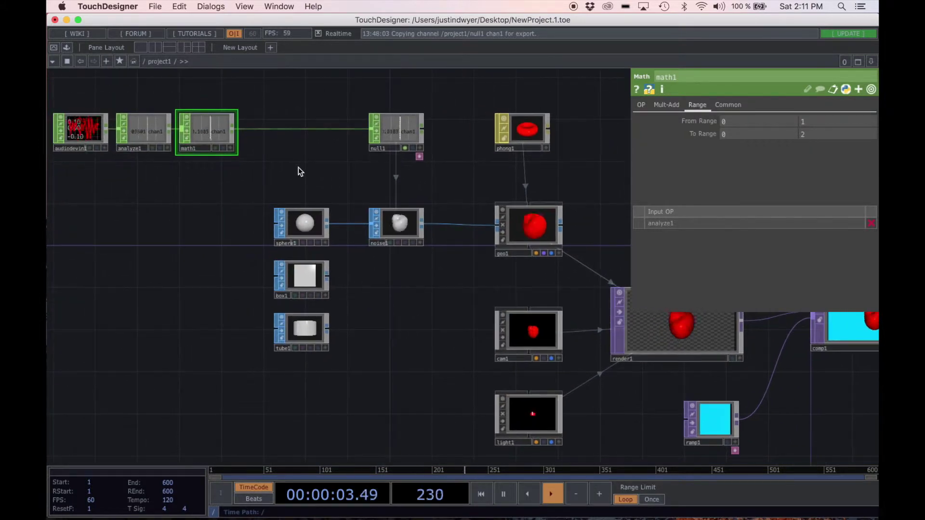
left_click_drag(345, 169, 253, 159)
left_click_drag(419, 156, 293, 144)
left_click_drag(559, 170, 419, 159)
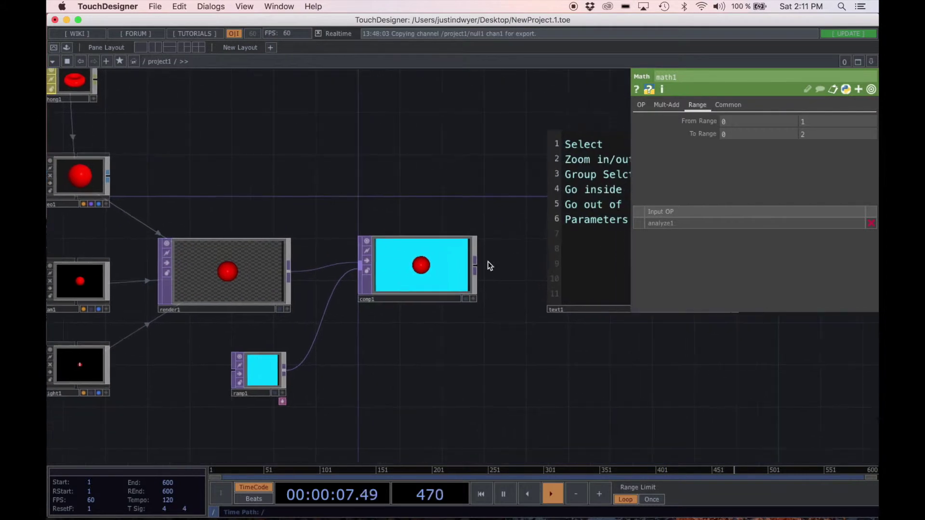
left_click_drag(441, 343, 452, 352)
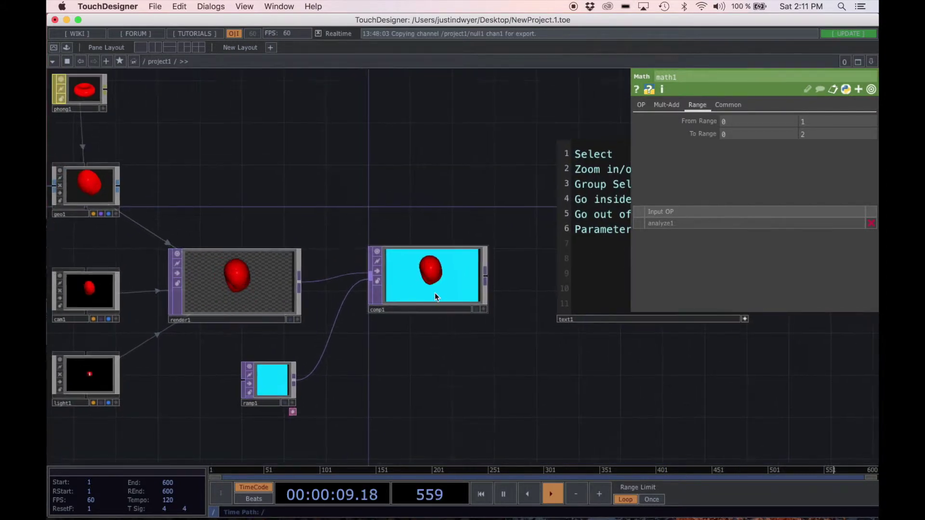
Step: Open comp1 in its own viewer window, shrink it and place it in a corner of the workspace
right_click(417, 274)
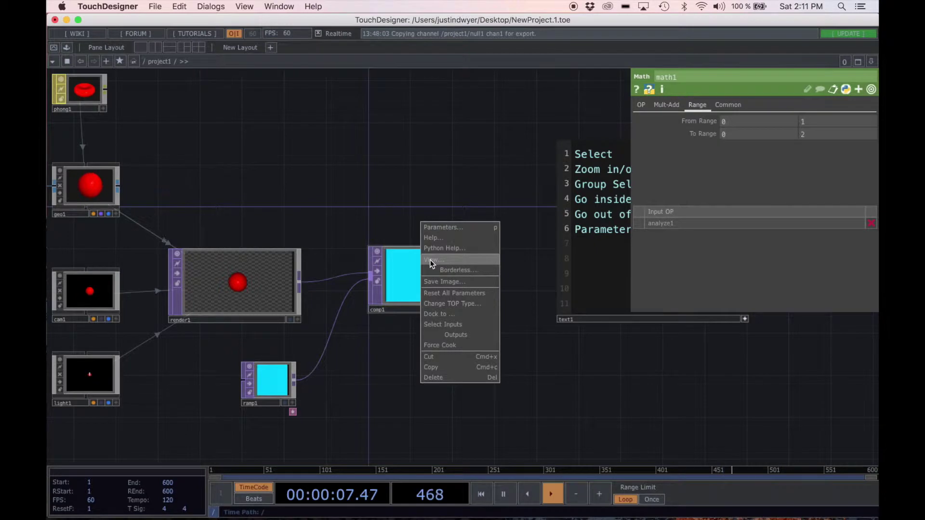
left_click(430, 259)
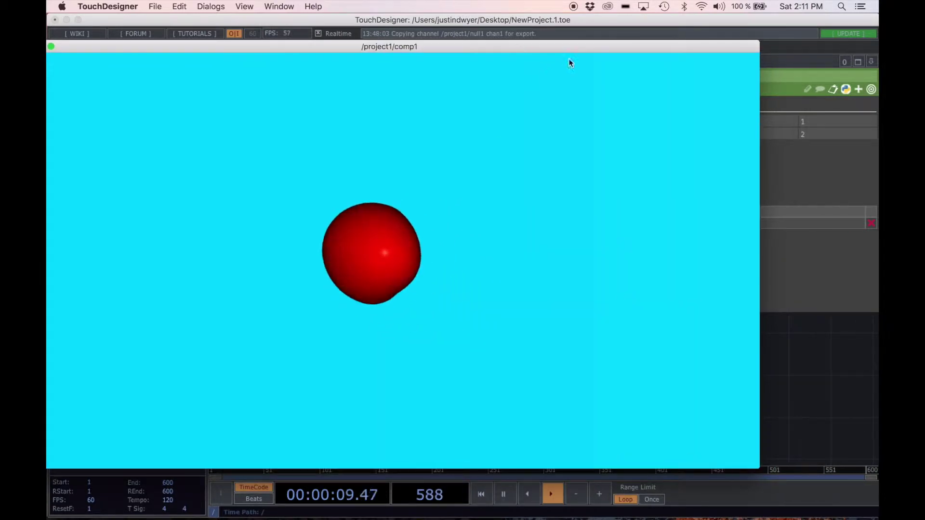
left_click_drag(757, 42, 320, 223)
left_click_drag(217, 291, 767, 26)
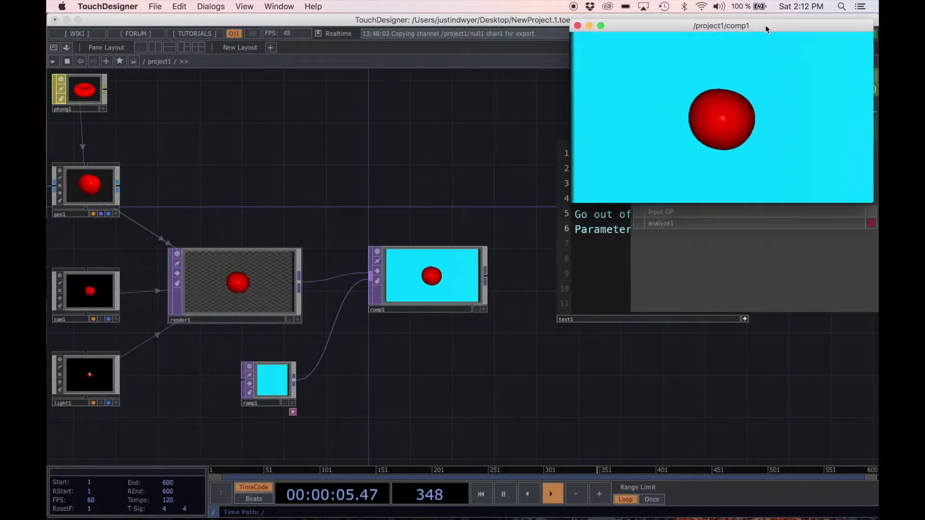
Step: Move the comp1 viewer window clear of the math1 parameters and keep the audio operator chain in view
left_click_drag(446, 149, 495, 130)
scroll(482, 134, "down", 3)
scroll(472, 157, "down", 5)
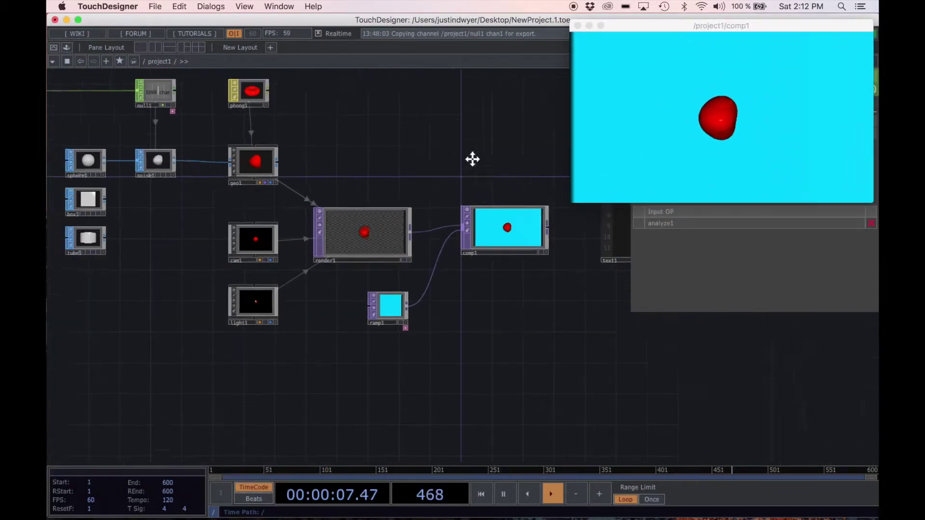
left_click_drag(318, 125, 364, 138)
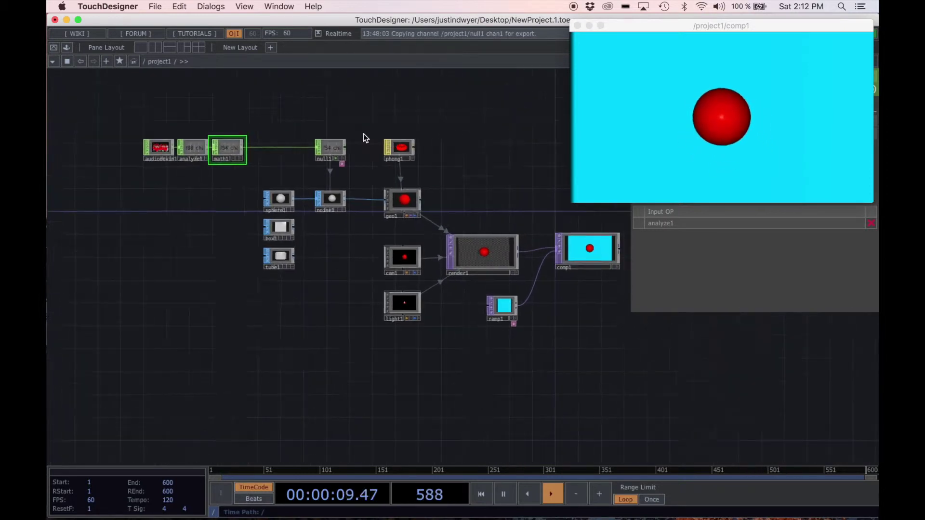
scroll(363, 140, "up", 3)
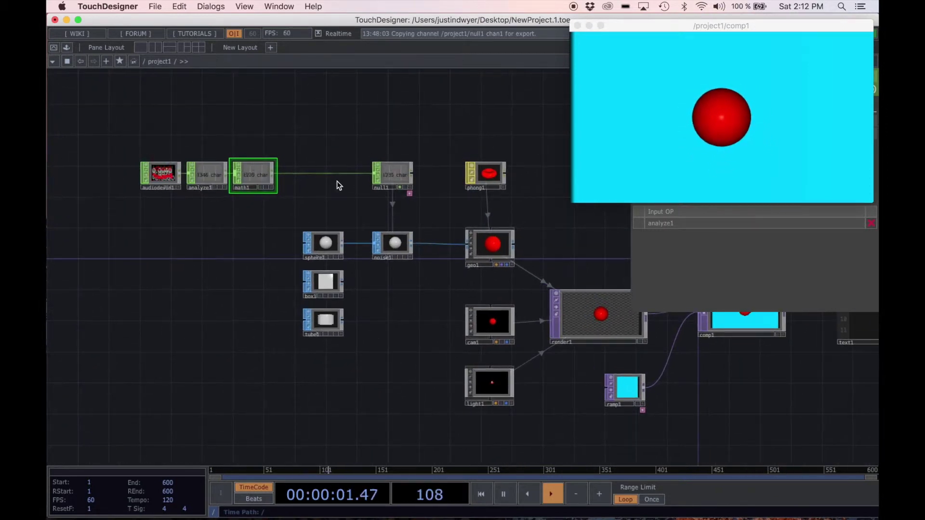
scroll(259, 202, "up", 1)
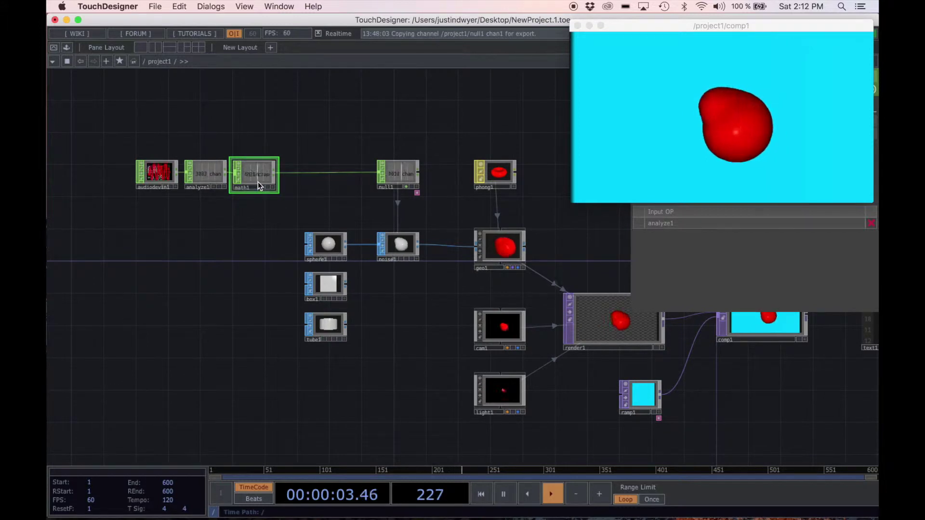
left_click_drag(673, 25, 168, 20)
left_click_drag(589, 152, 676, 177)
scroll(580, 150, "down", 1)
left_click_drag(553, 149, 556, 202)
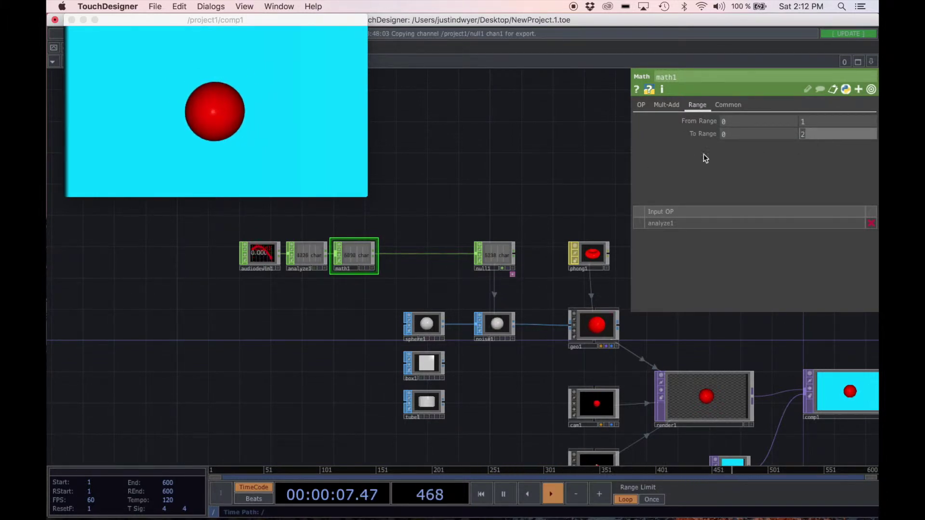
Step: Try the upper To Range value of math1 at 1 and at 2
left_click(666, 105)
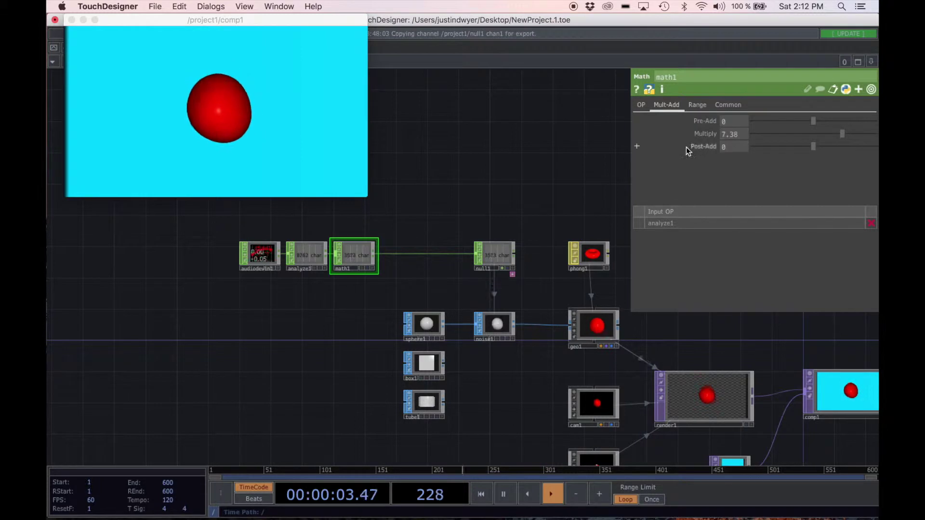
left_click(698, 105)
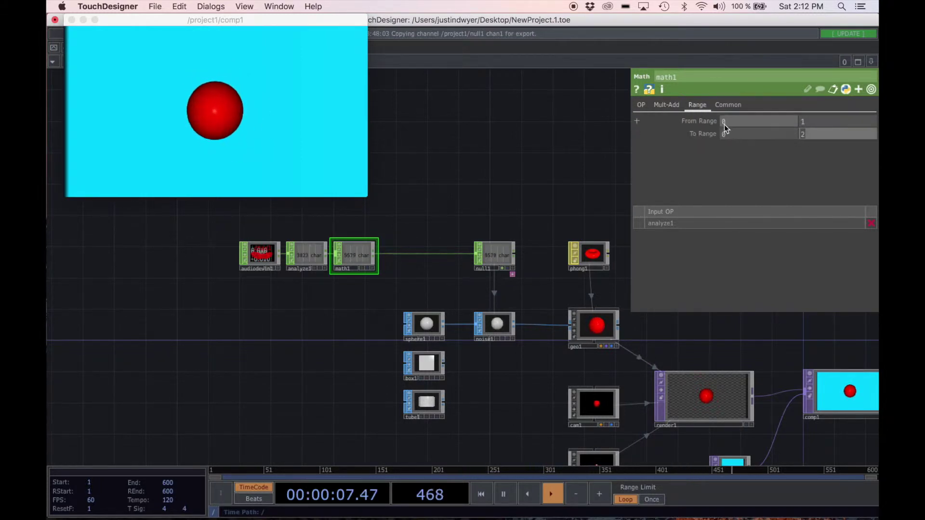
type("1")
key("Return")
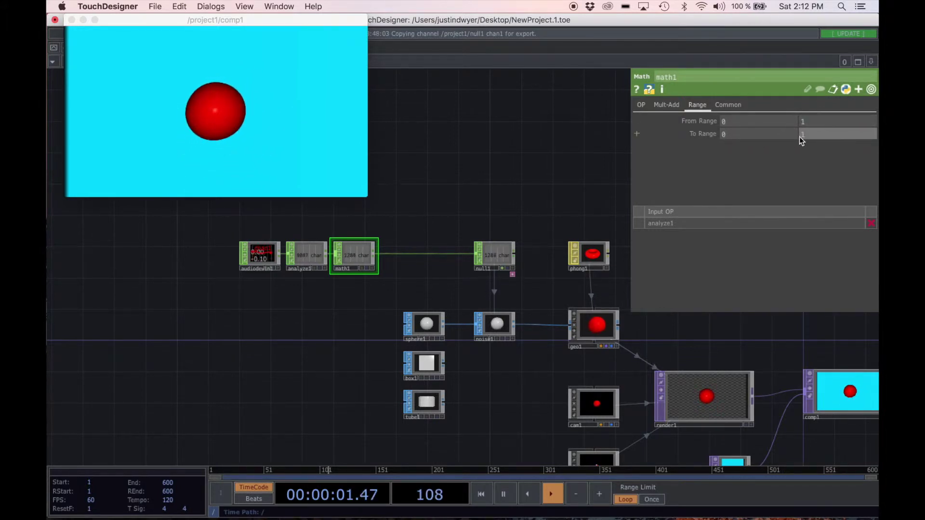
left_click(813, 136)
type("2")
key("Return")
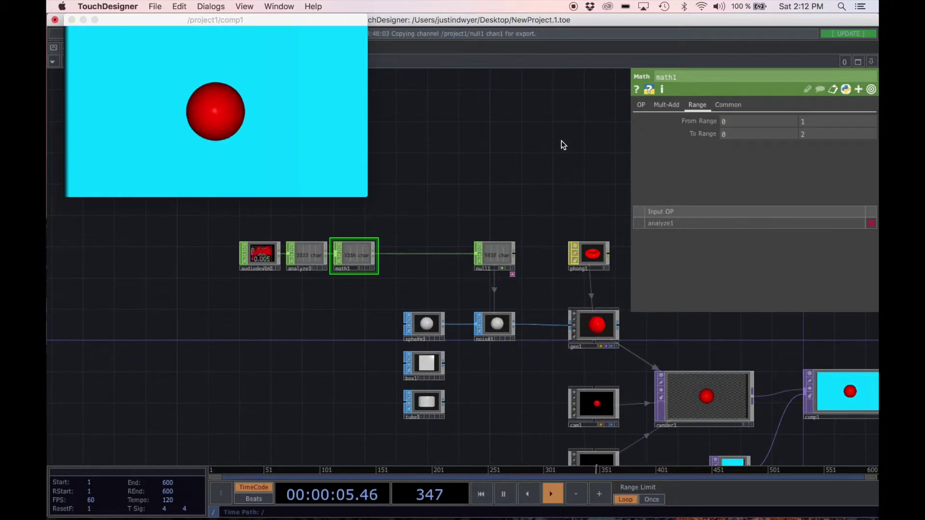
Step: Set the upper To Range value of math1 to 5
left_click(812, 135)
type("5")
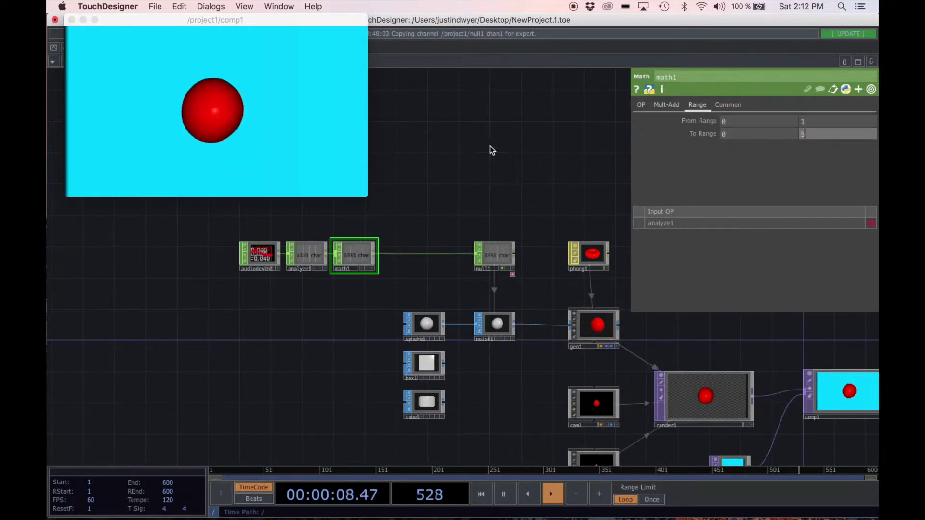
key("Return")
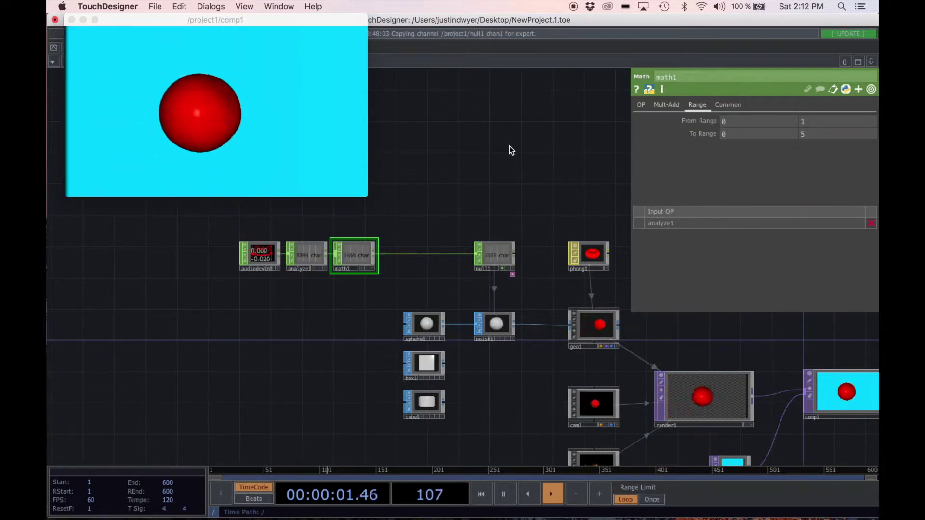
Step: Insert a Lag CHOP on the connection between math1 and null1
scroll(525, 147, "right", 4)
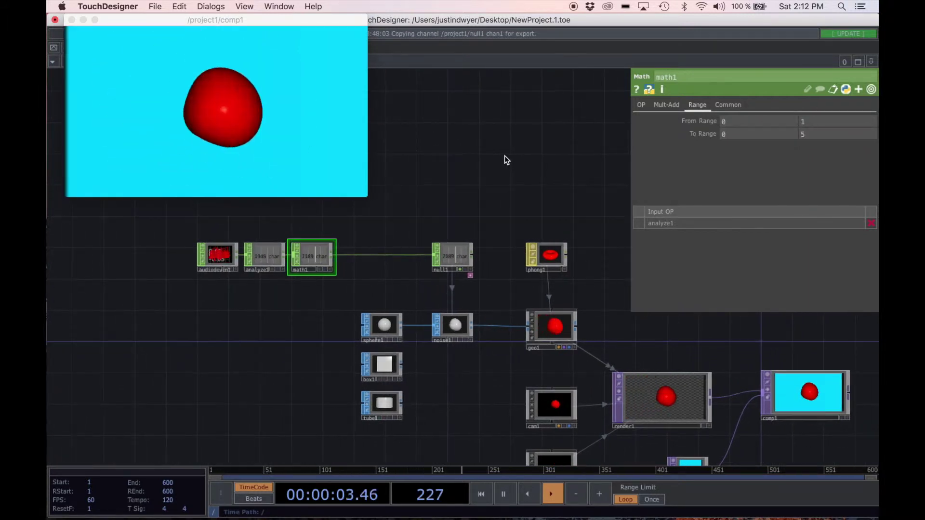
scroll(516, 153, "right", 2)
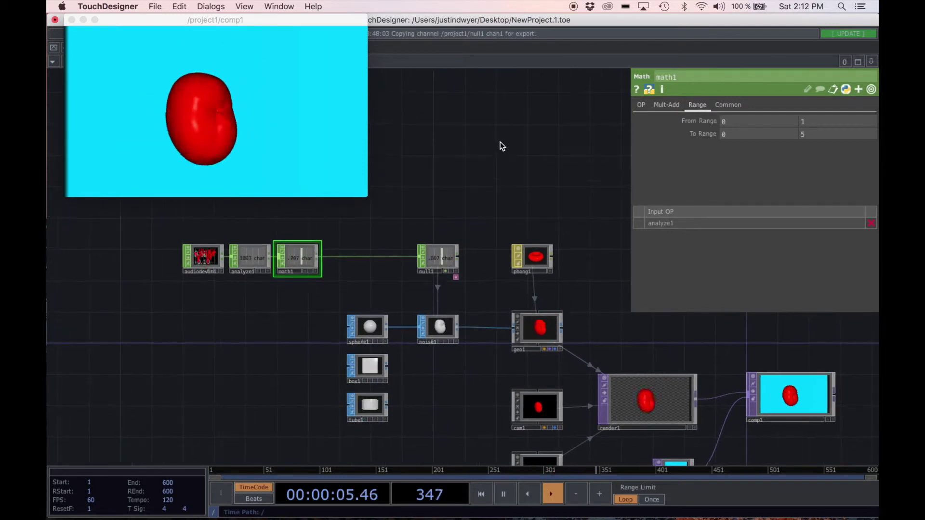
right_click(351, 258)
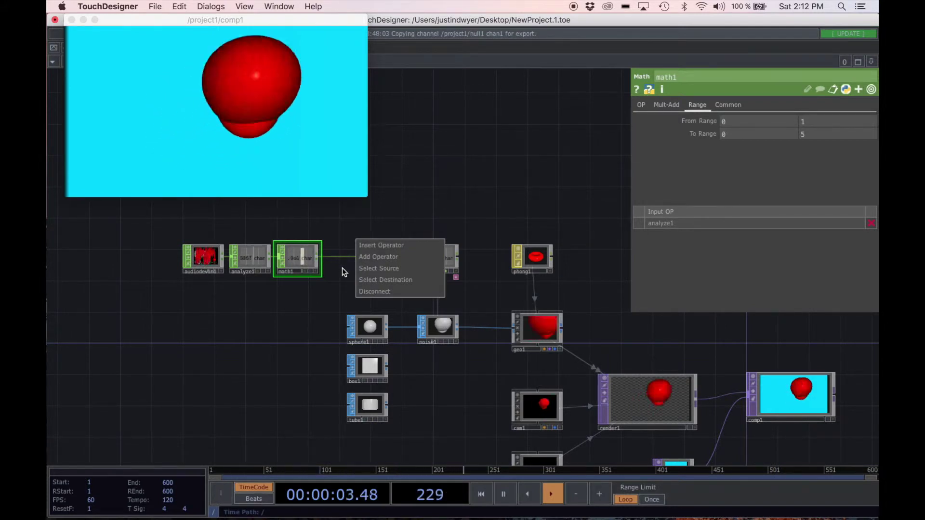
left_click(344, 268)
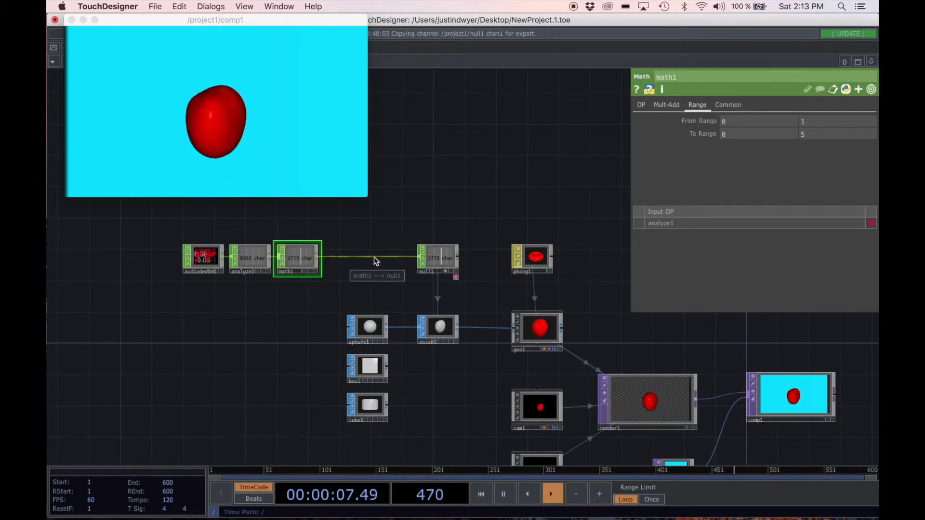
right_click(362, 258)
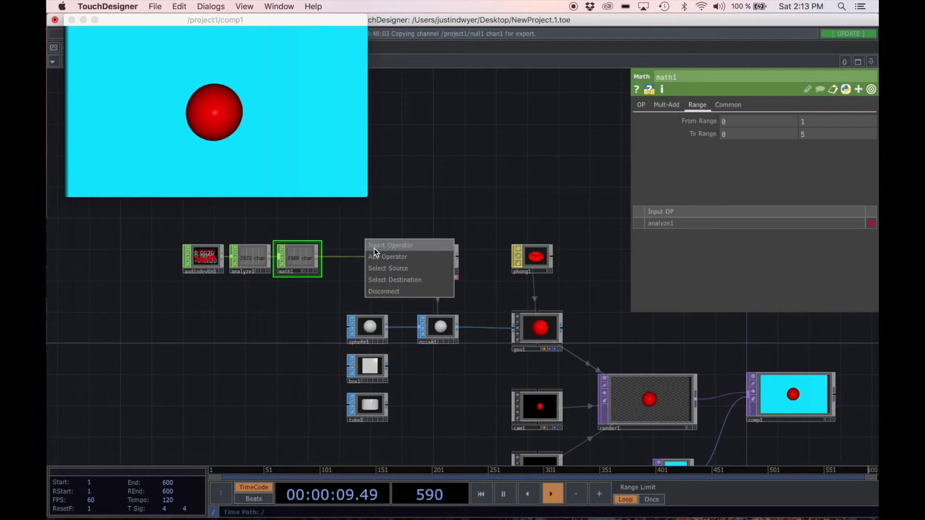
left_click(375, 247)
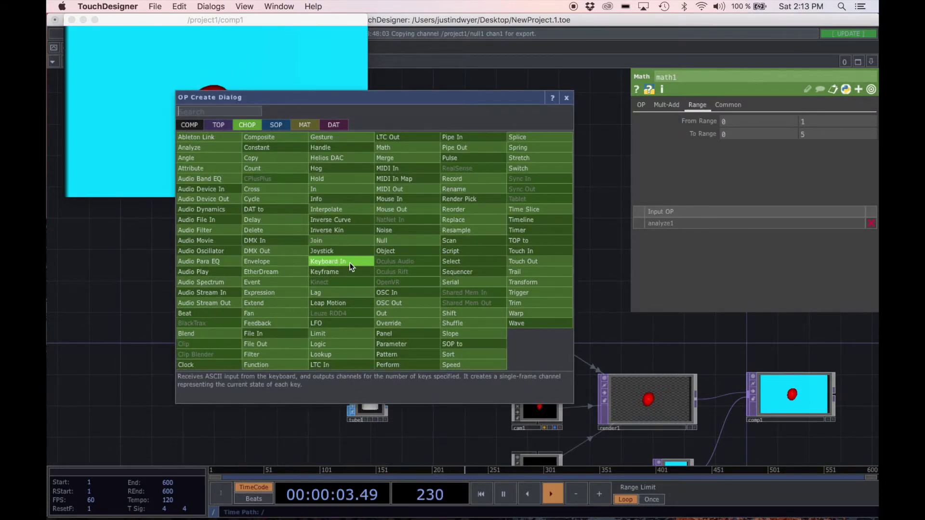
left_click(324, 293)
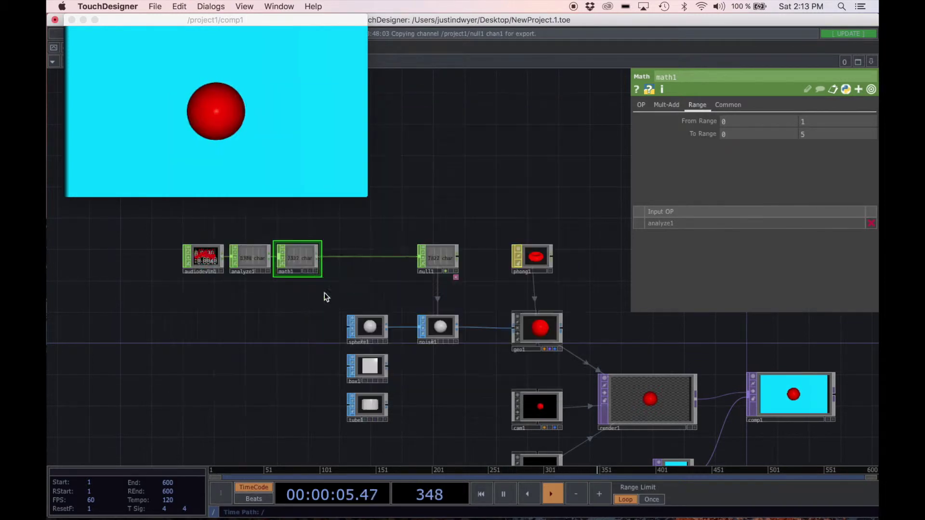
left_click(364, 259)
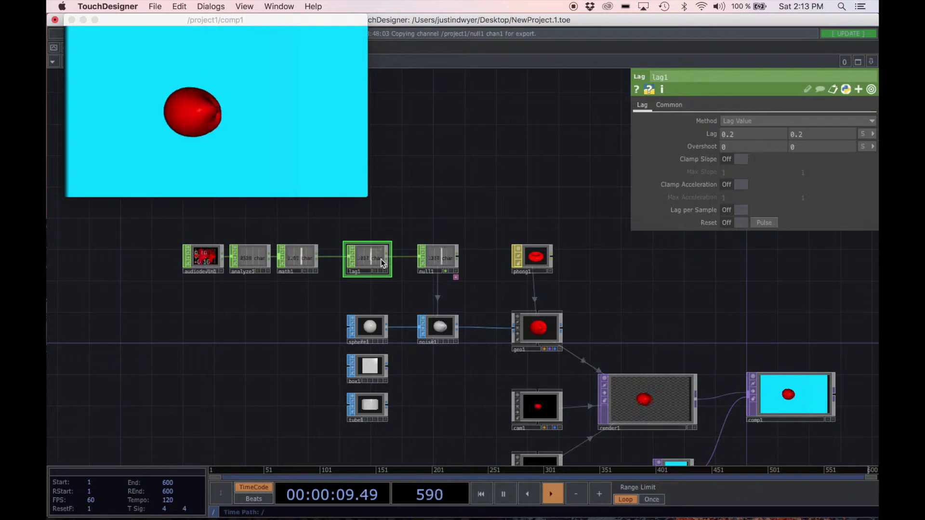
Step: Set the second Overshoot value of lag1 to 0.2
scroll(367, 265, "up", 2)
scroll(373, 260, "up", 1)
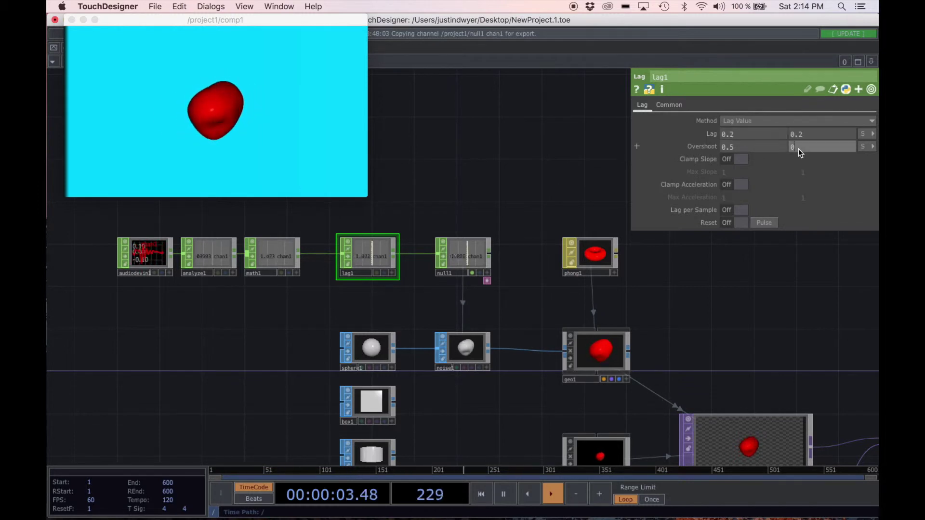
type("2")
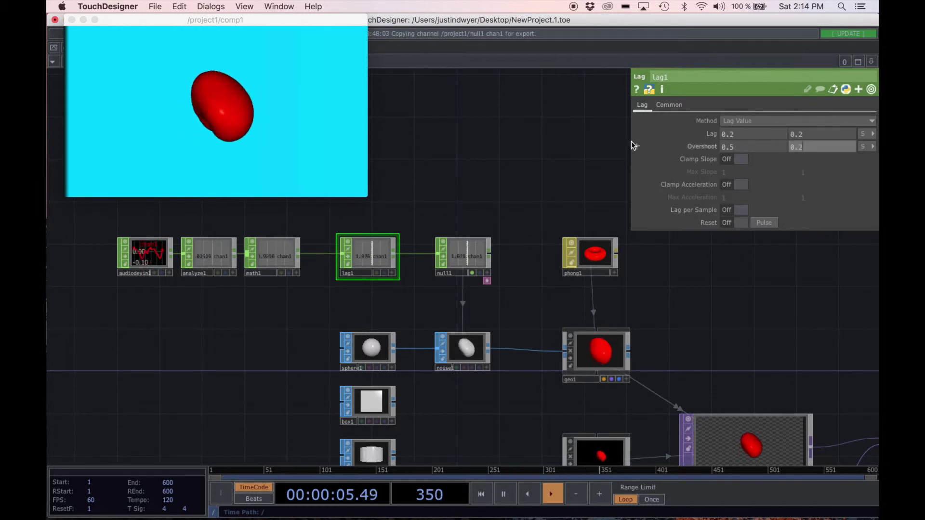
key("Return")
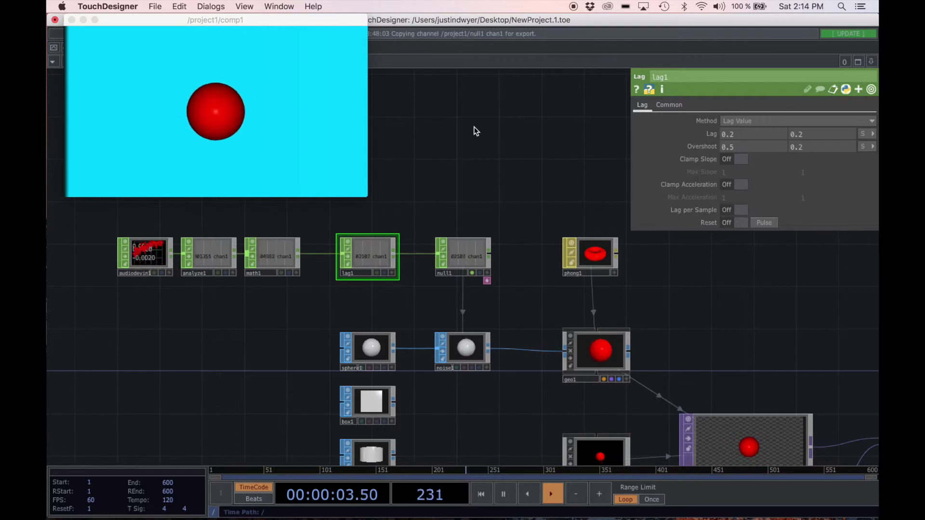
scroll(516, 142, "down", 3)
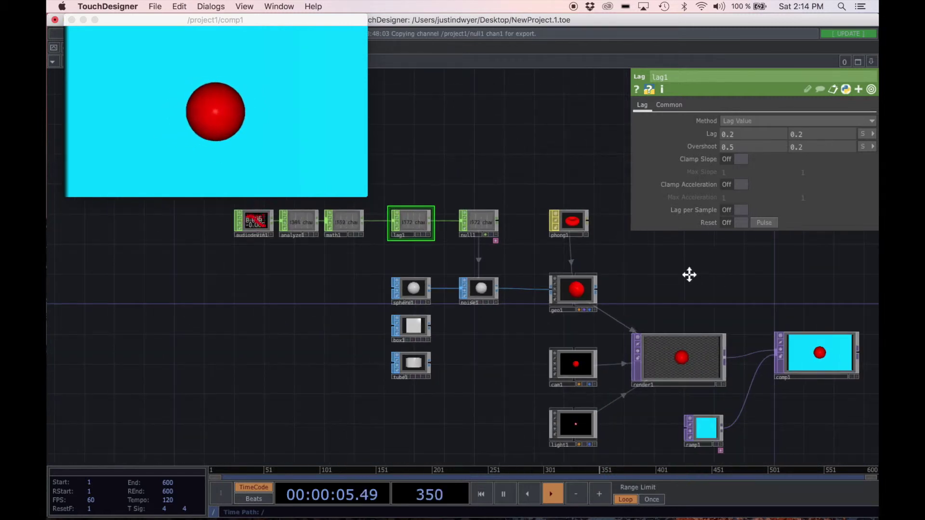
Step: Set the hue of ramp1's end colour key to 259 and move its cyan key to about three quarters along the gradient
left_click_drag(709, 275, 658, 268)
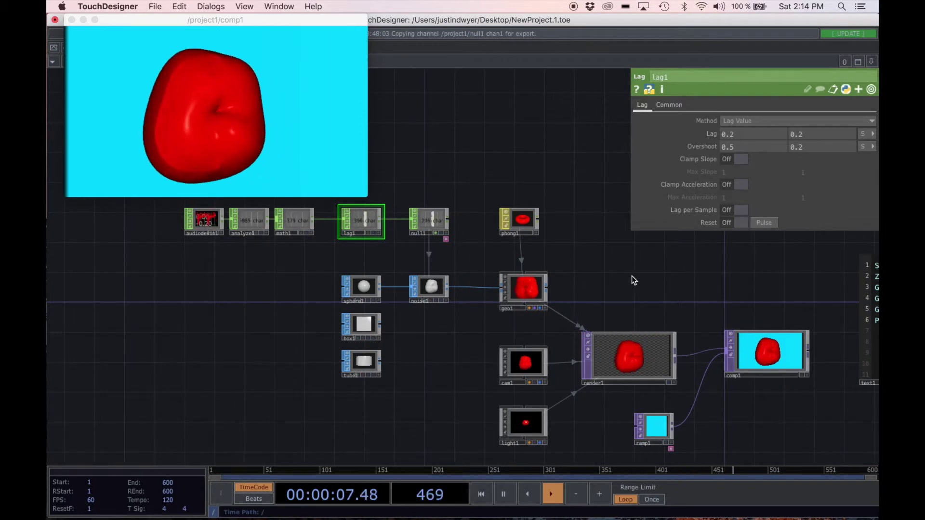
left_click_drag(808, 314, 651, 293)
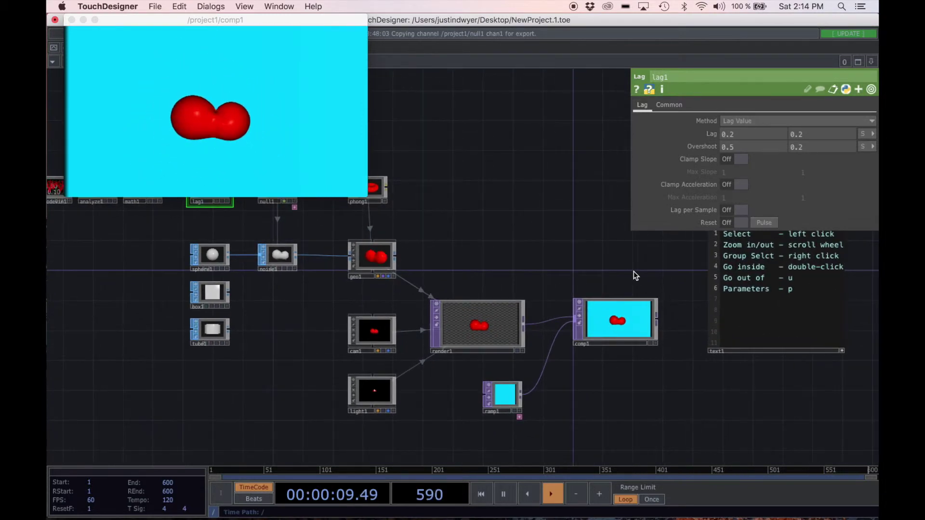
left_click_drag(623, 266, 549, 265)
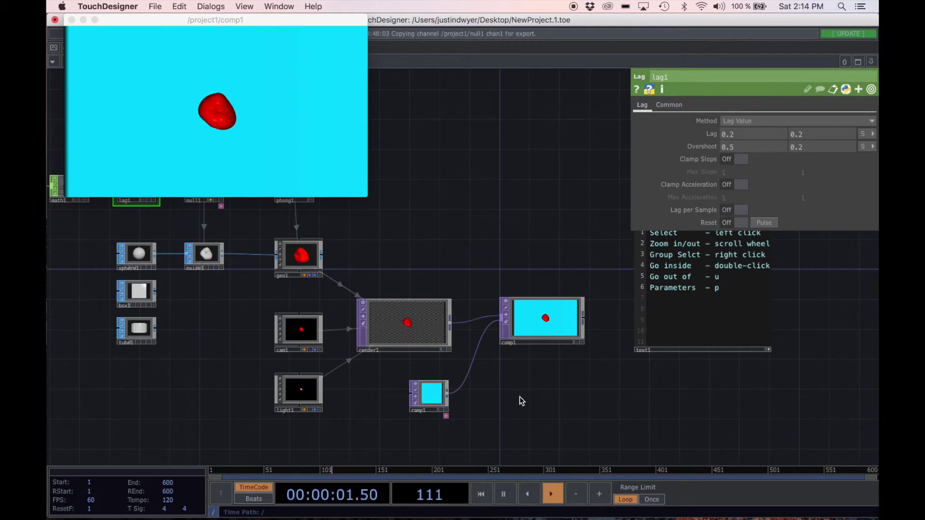
scroll(486, 407, "up", 3)
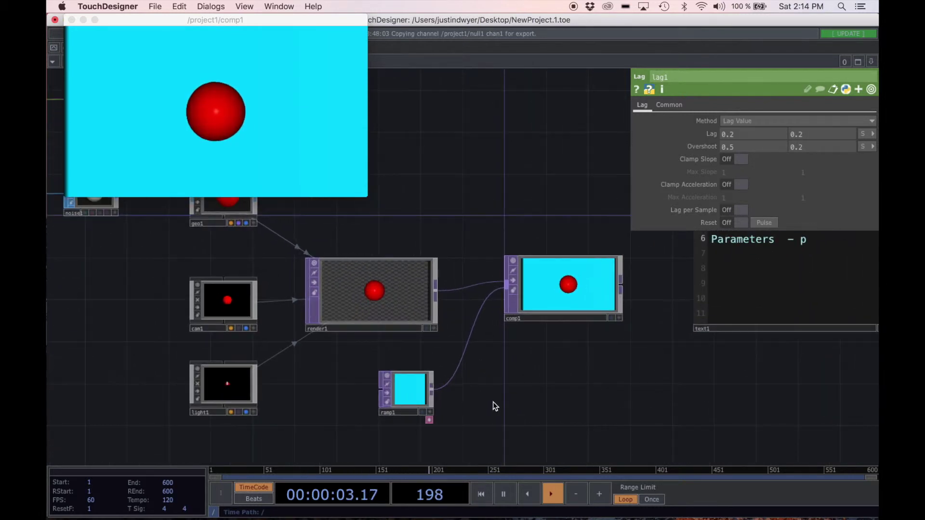
left_click(408, 389)
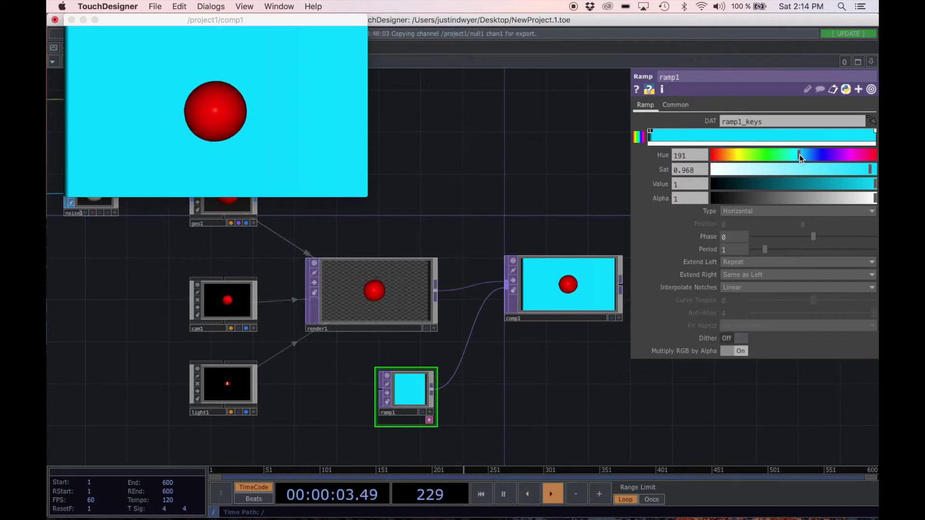
left_click_drag(799, 154, 831, 156)
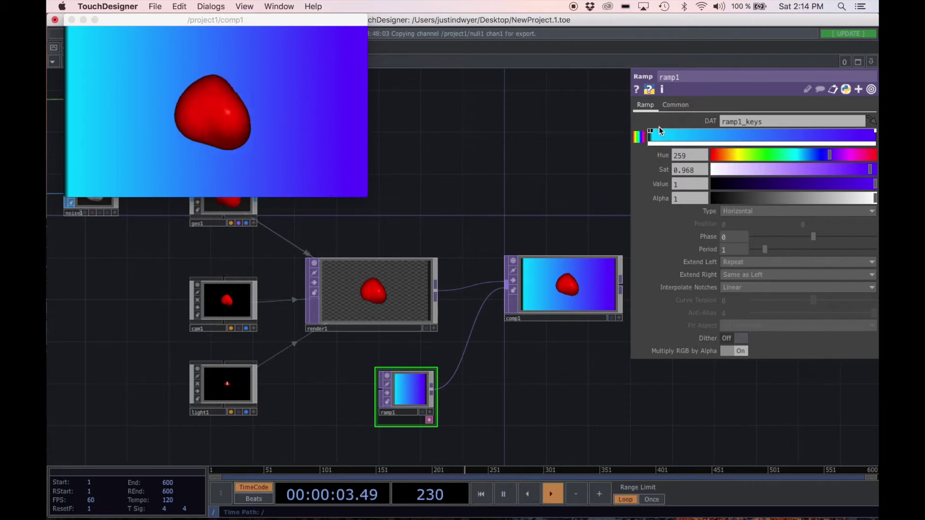
left_click_drag(653, 131, 785, 136)
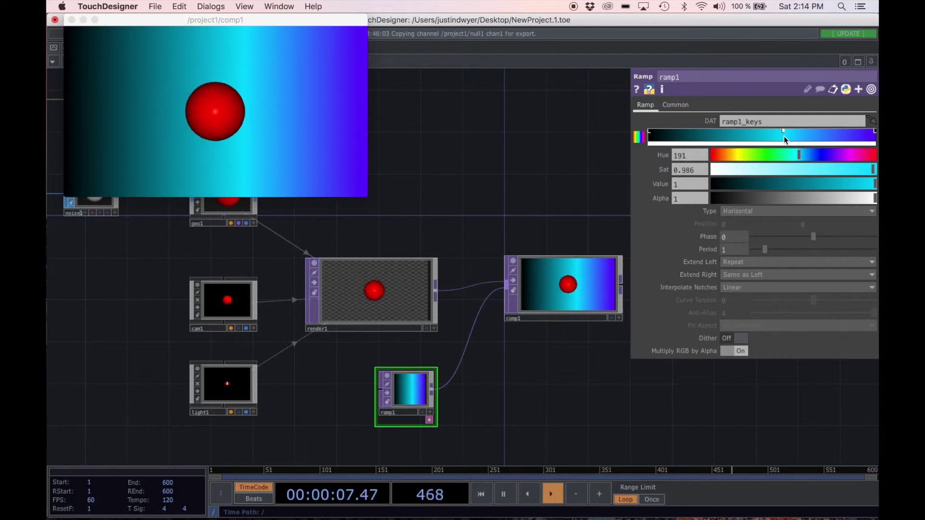
left_click_drag(788, 131, 811, 133)
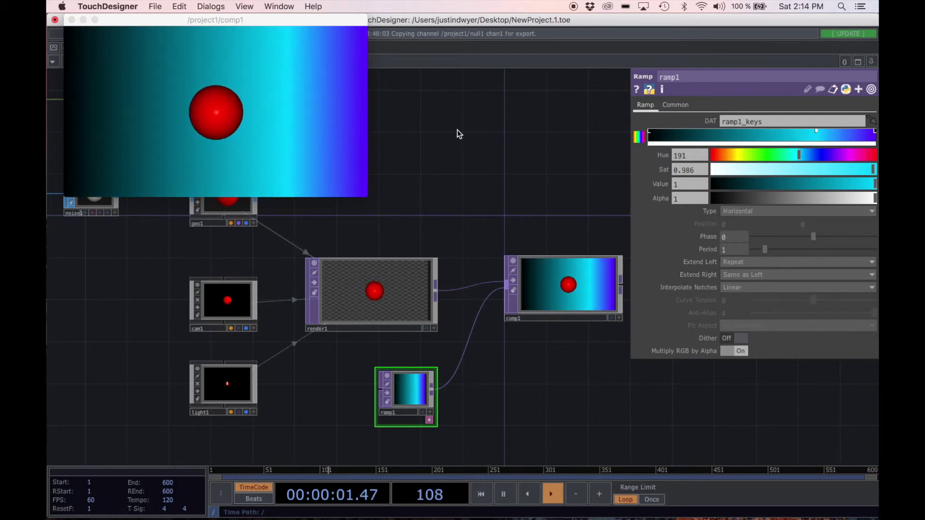
Step: Try the Vertical and Circular types on ramp1, and settle on Vertical
left_click(735, 212)
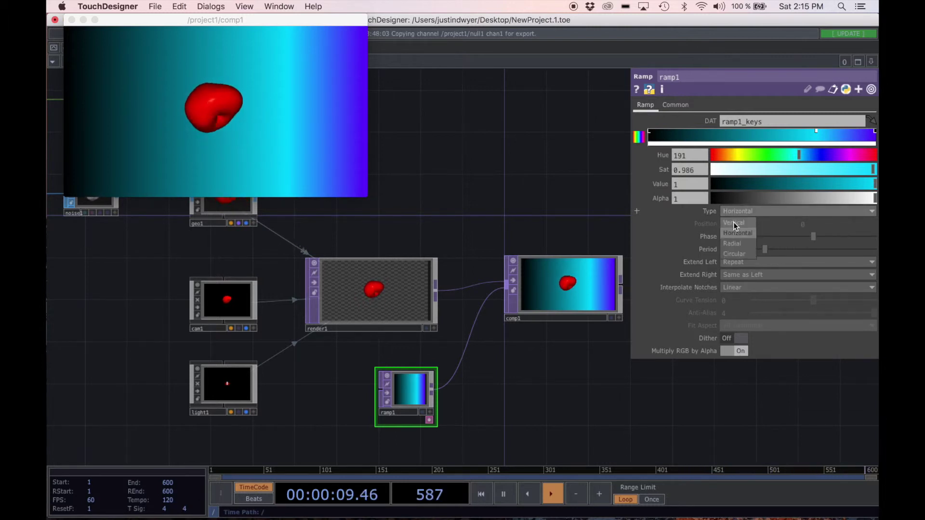
left_click(733, 222)
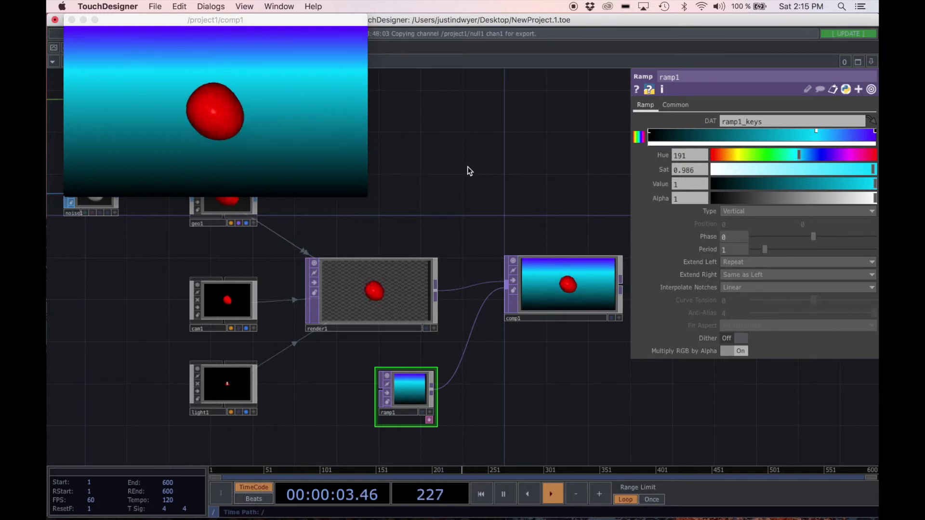
left_click(735, 212)
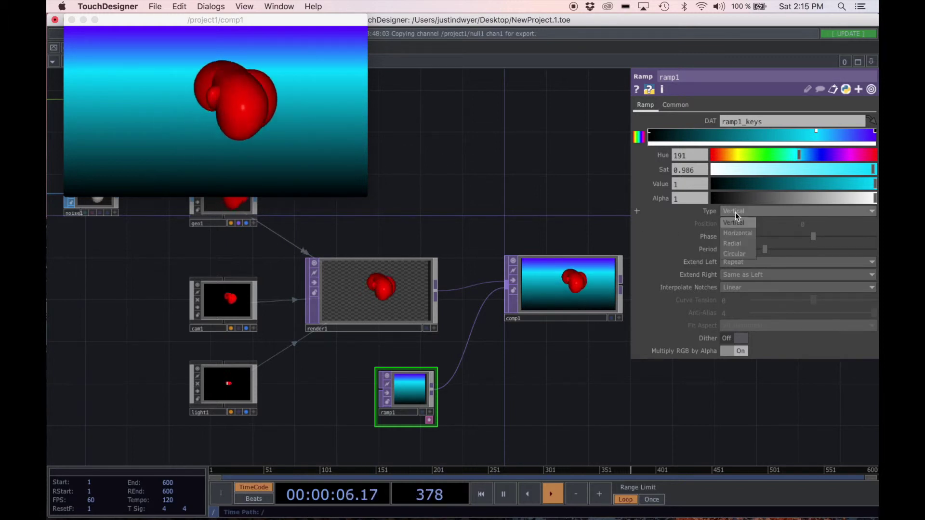
left_click(742, 253)
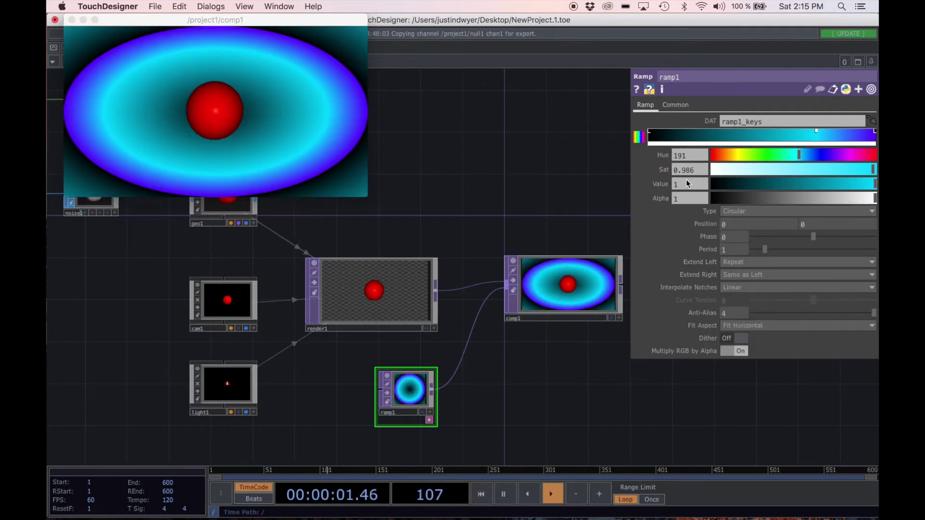
left_click(735, 211)
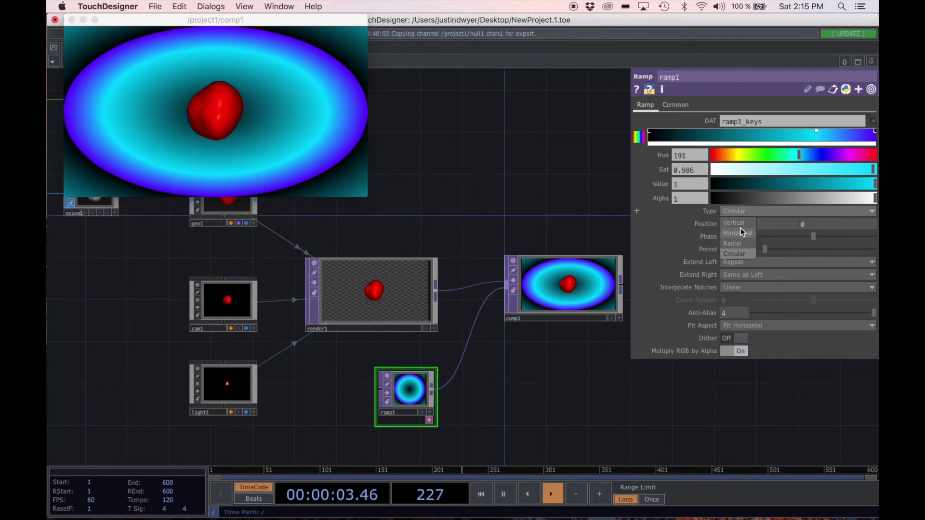
left_click(740, 226)
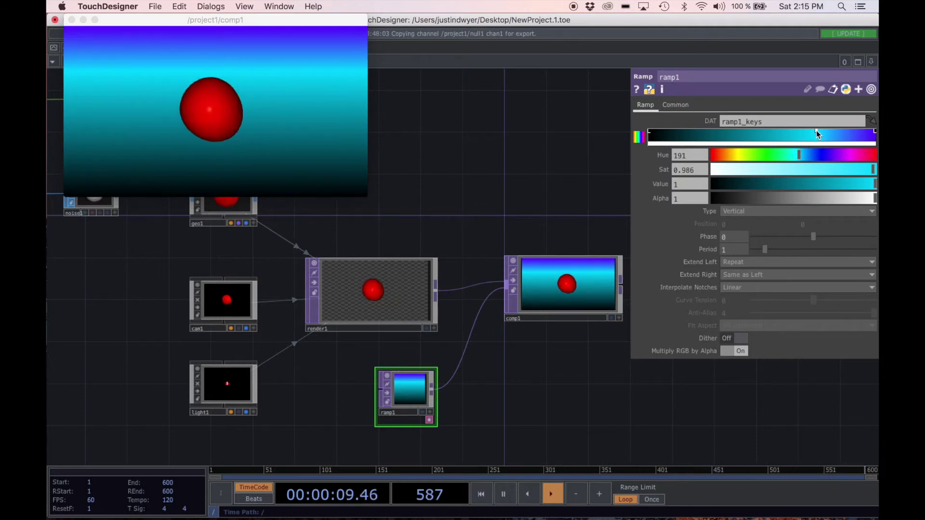
Step: Move ramp1's cyan key to slightly before the gradient's midpoint and set its value to 0.706
left_click_drag(814, 131, 790, 132)
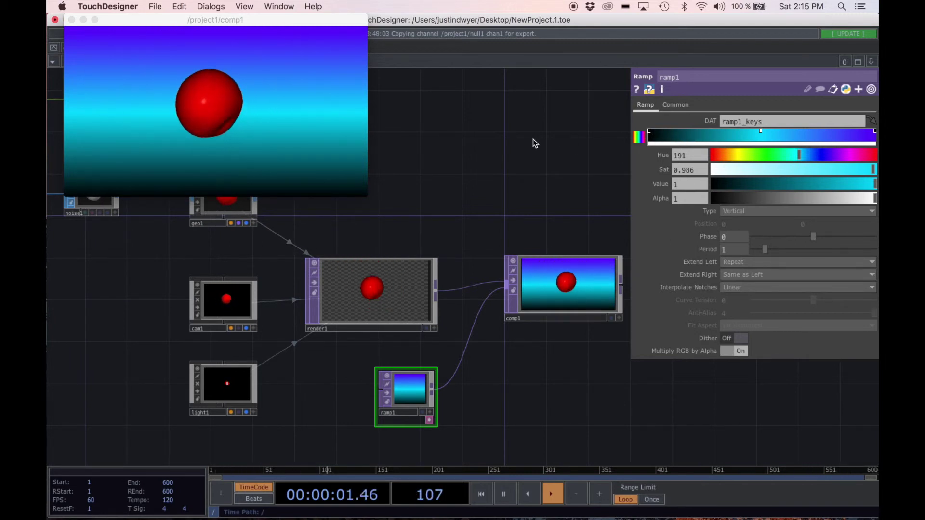
mouse_move(763, 131)
left_mouse_down()
mouse_move(737, 132)
mouse_move(750, 132)
left_mouse_up()
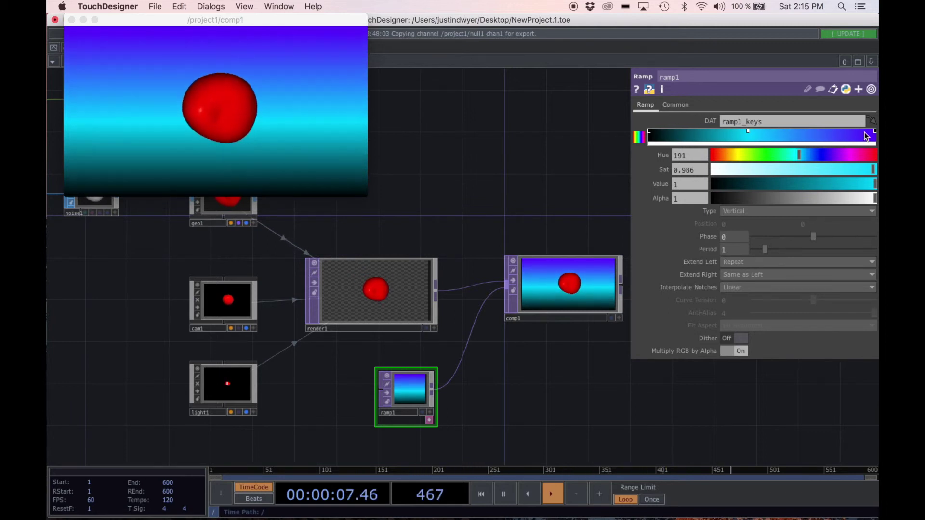
left_click_drag(873, 179, 827, 184)
Step: Open the Diffuse colour picker of phong1 and place it beside the comp1 preview window
left_click_drag(513, 161, 533, 181)
scroll(576, 174, "down", 5)
scroll(531, 215, "up", 3)
left_click(460, 159)
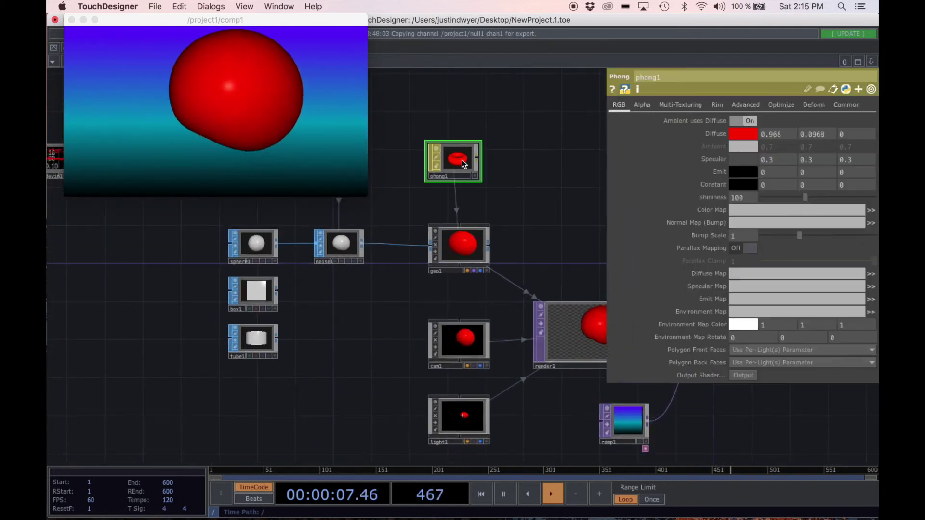
left_click(739, 132)
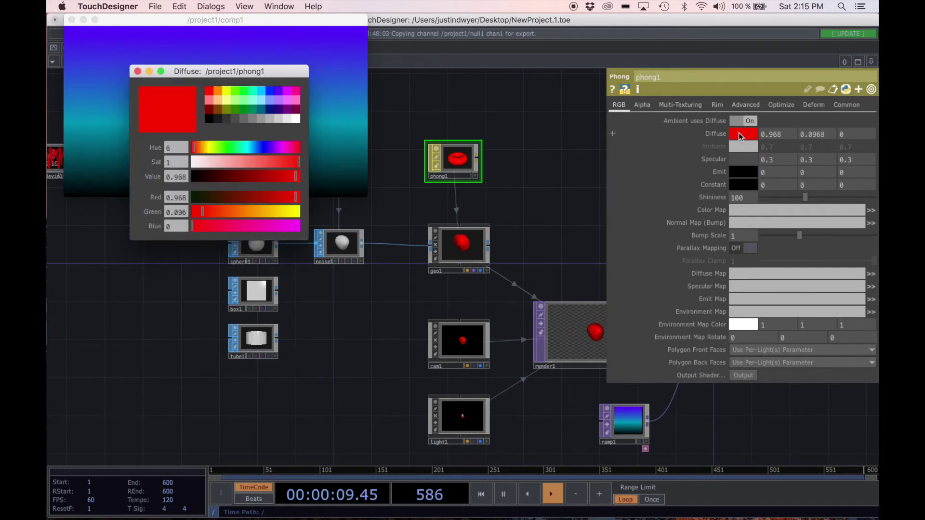
left_click_drag(257, 69, 540, 22)
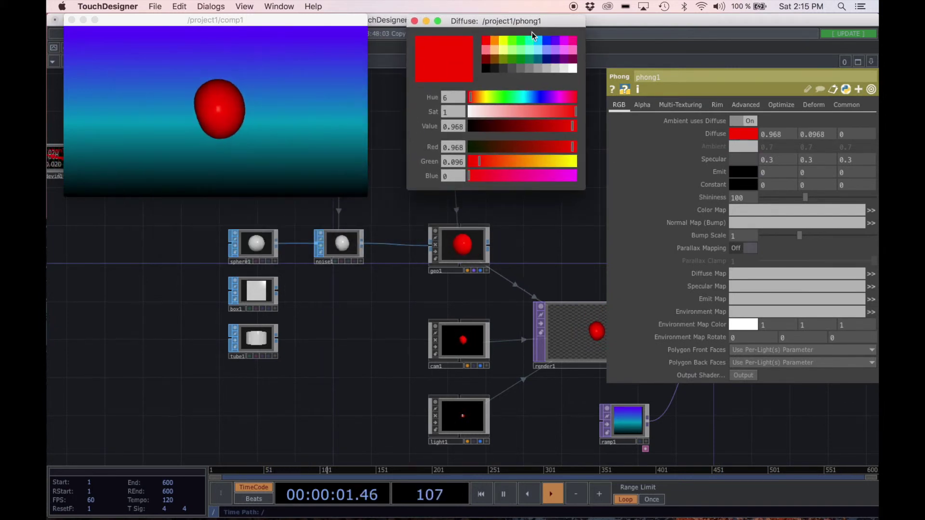
left_click_drag(540, 231, 507, 266)
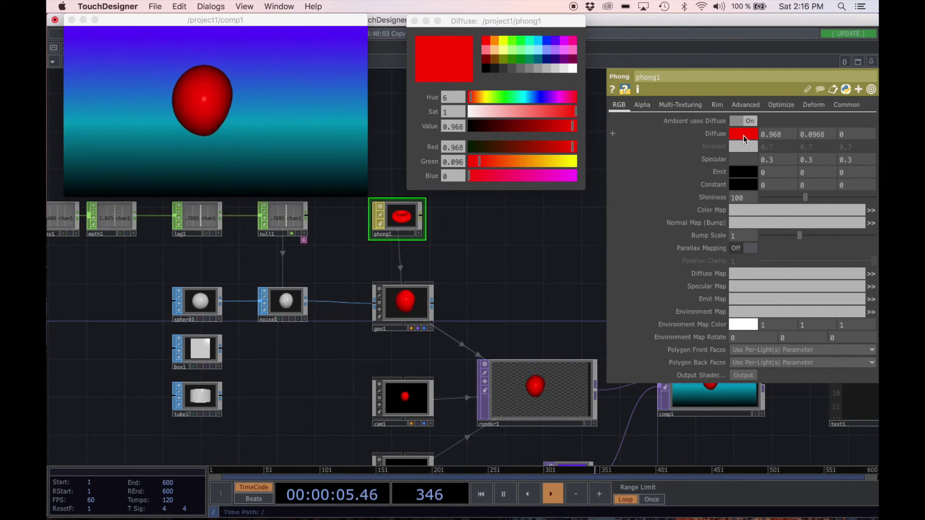
Step: Try a green Diffuse colour on phong1 with hue 156 and value 0.946
left_click(570, 127)
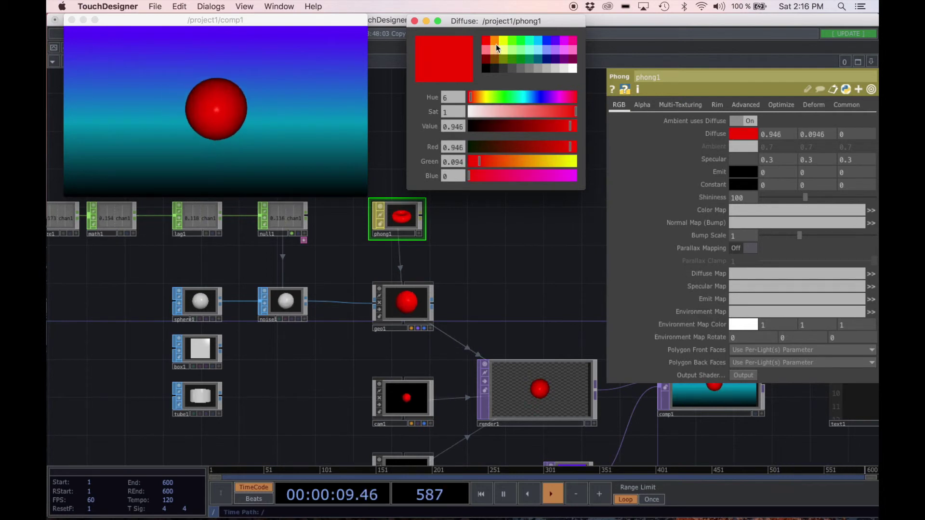
left_click_drag(473, 96, 517, 93)
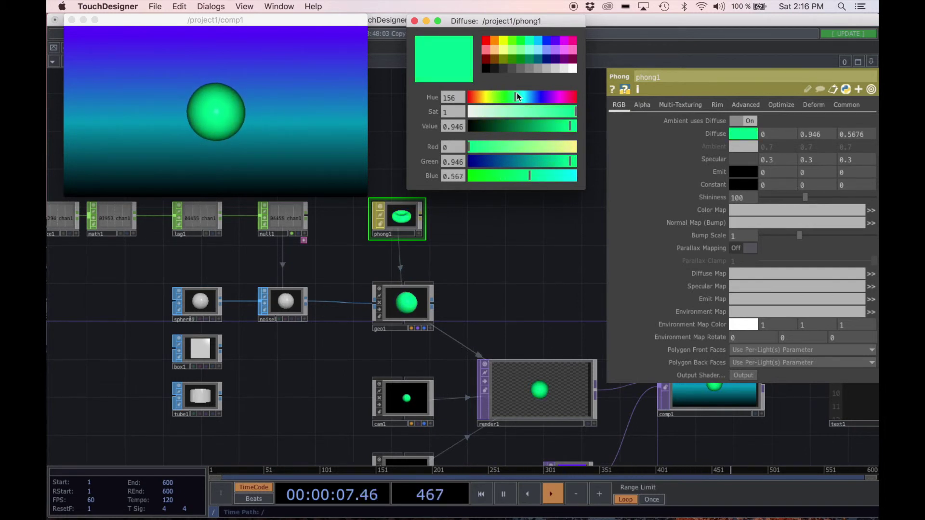
left_click(519, 253)
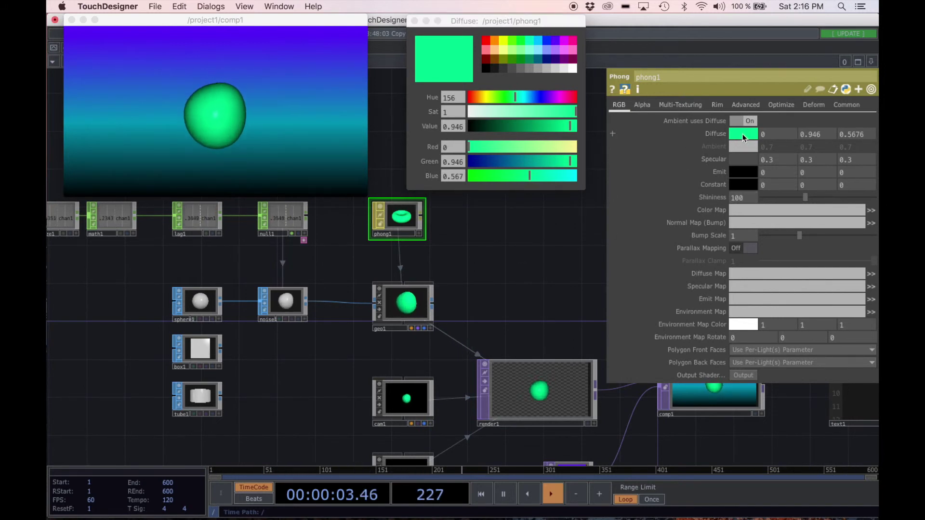
Step: Set phong1's Diffuse colour to black and its Shininess to 256
left_click(486, 70)
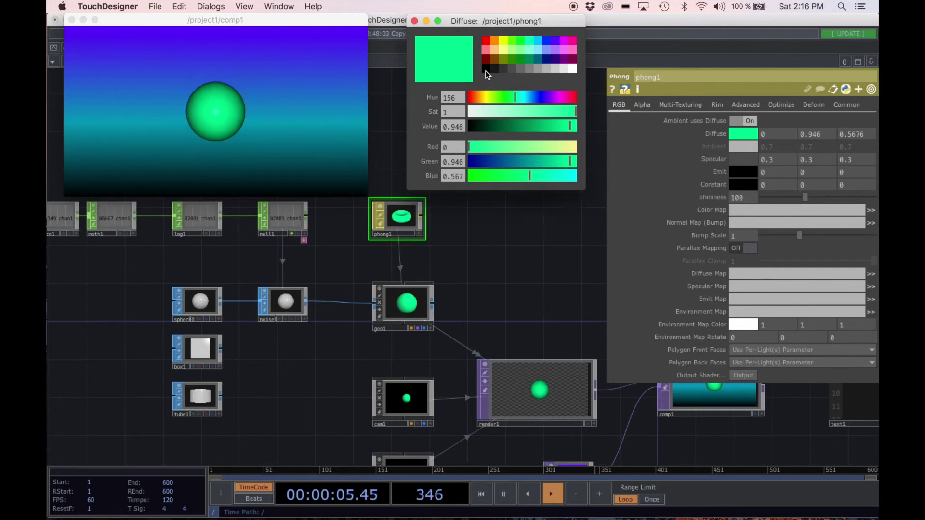
left_click(486, 71)
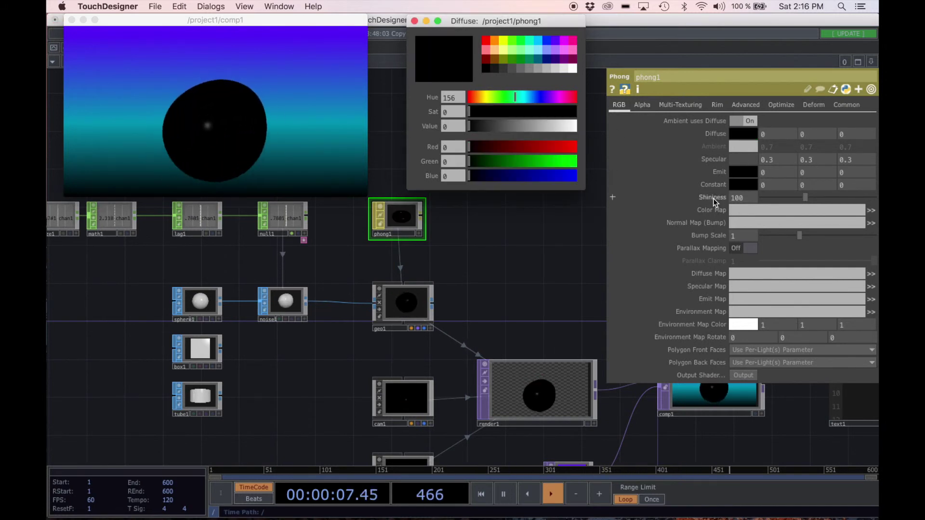
left_click_drag(805, 197, 877, 198)
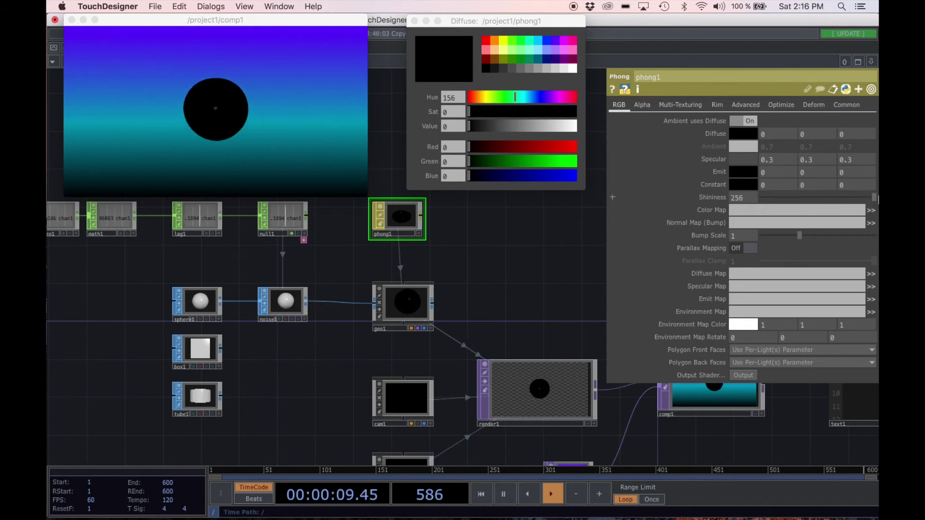
Step: Set phong1's Specular colour to white and its Diffuse colour to the dark blue swatch with value 0.5
left_click(736, 159)
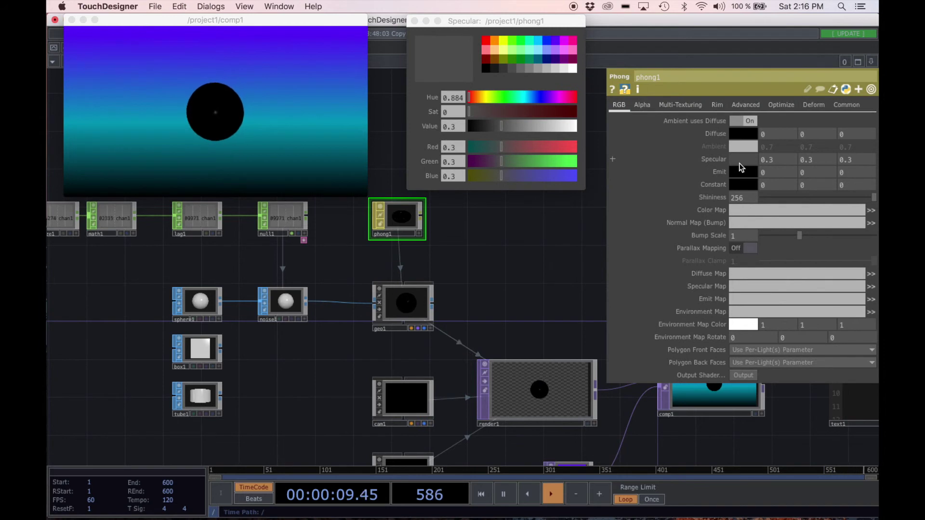
left_click_drag(471, 97, 582, 125)
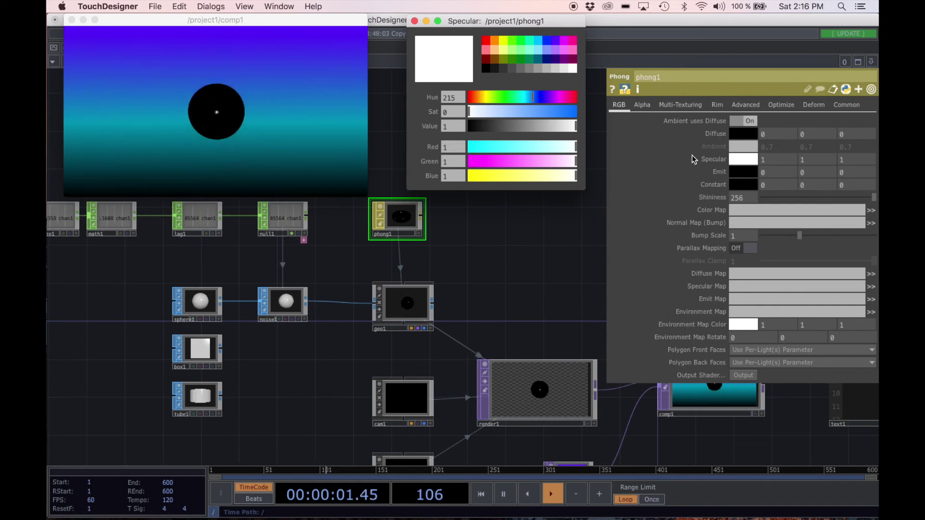
scroll(525, 251, "down", 1)
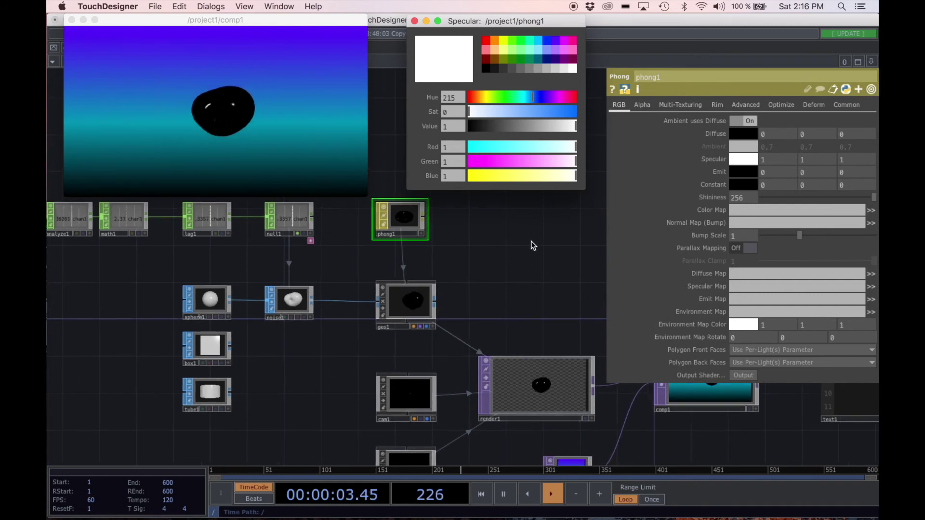
left_click(736, 135)
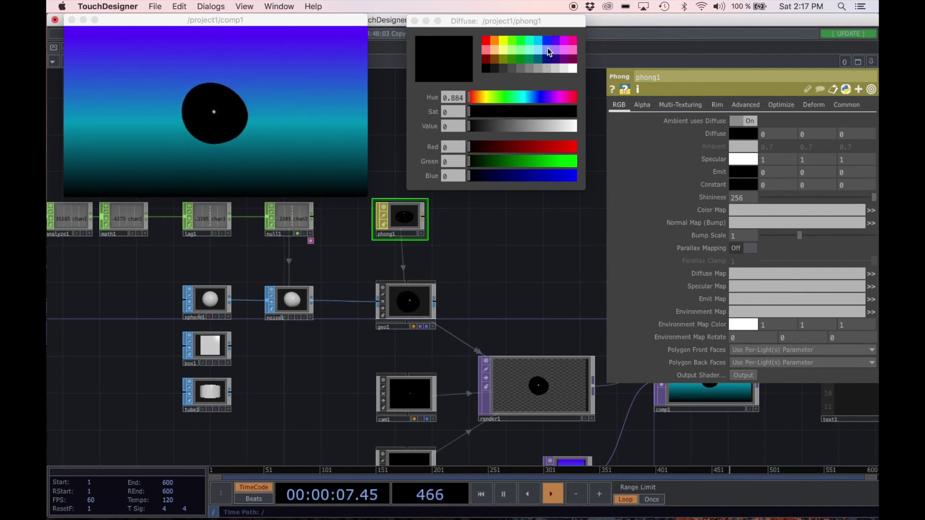
left_click(548, 59)
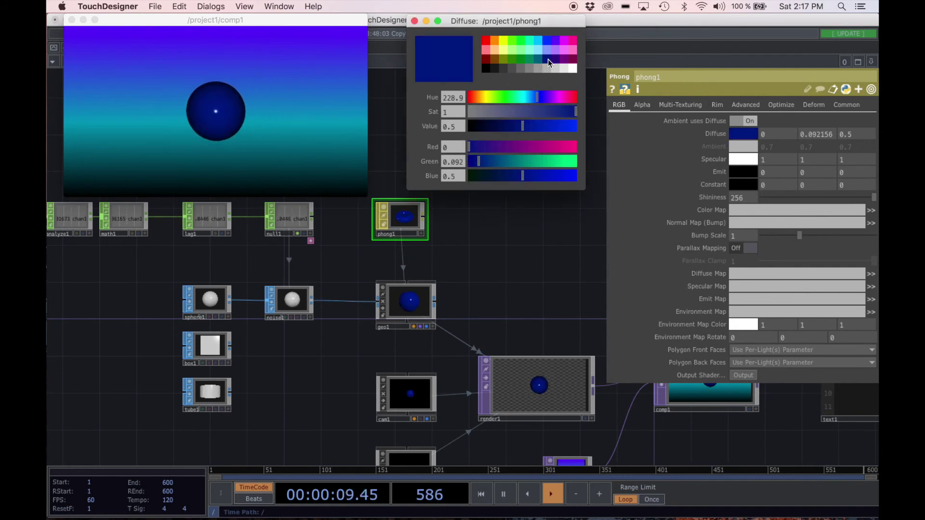
Step: Set the hue of ramp1's middle colour key to 163 and move the comp1 preview window over the middle of the network
left_click_drag(541, 282, 488, 234)
scroll(531, 261, "down", 1)
left_click_drag(530, 261, 449, 237)
left_click(434, 399)
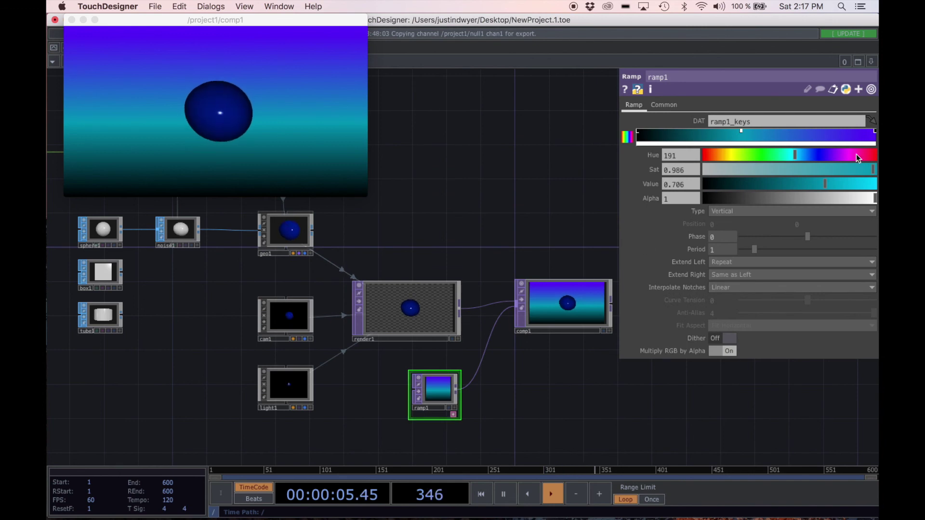
left_click_drag(794, 157, 783, 157)
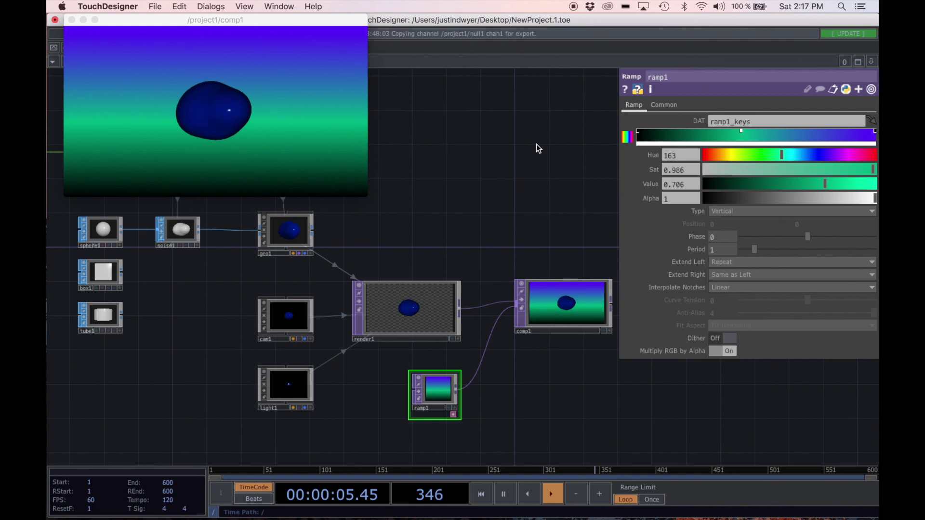
left_click_drag(295, 23, 524, 85)
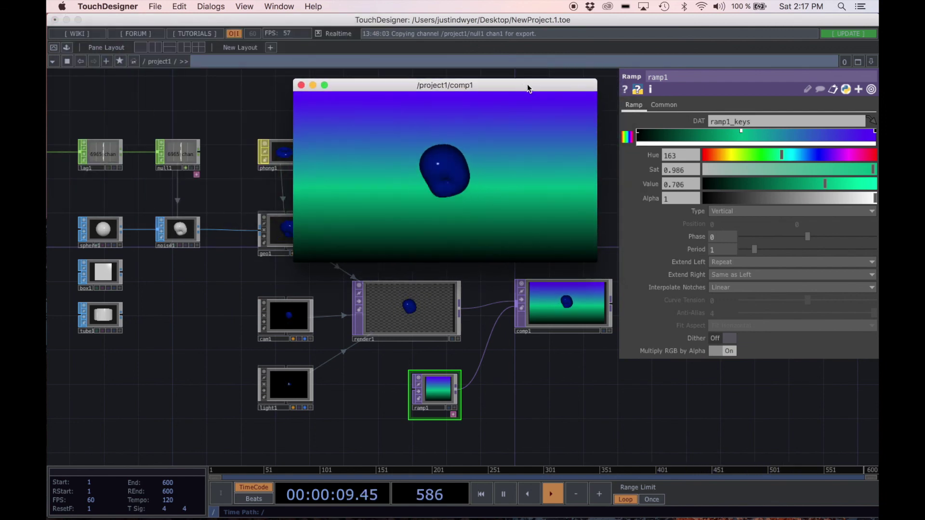